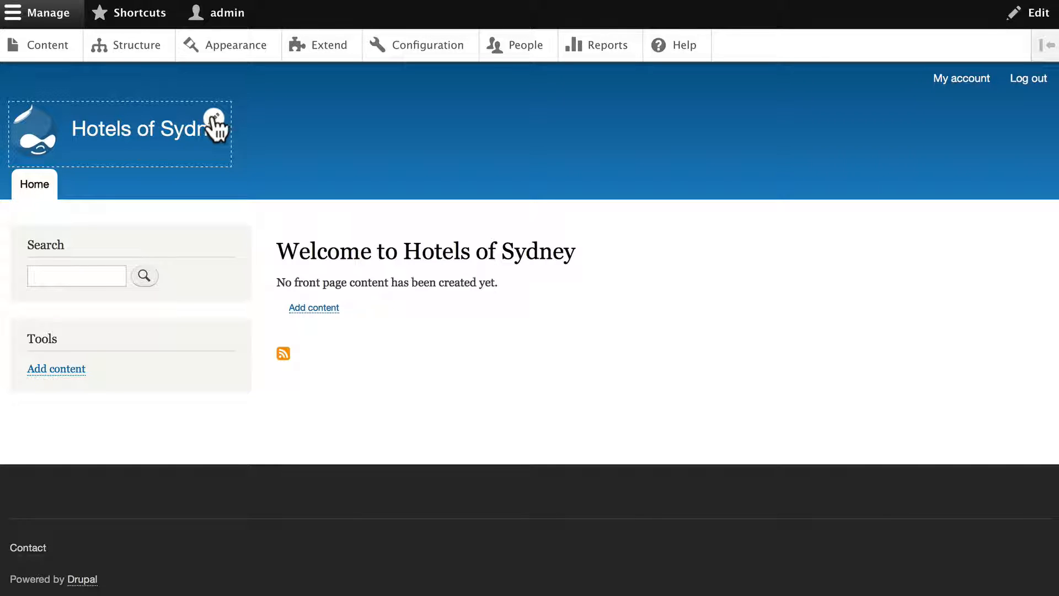
- Configure the site branding block to hide the site logo and save the block
{"action": "left_click", "coordinate": [214, 117]}
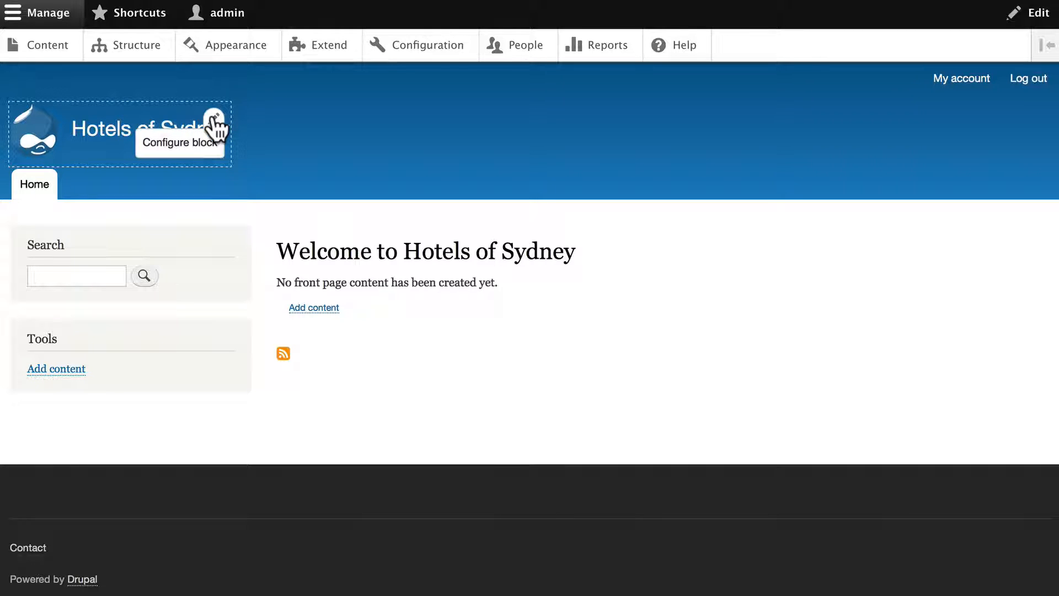
{"action": "left_click", "coordinate": [180, 145]}
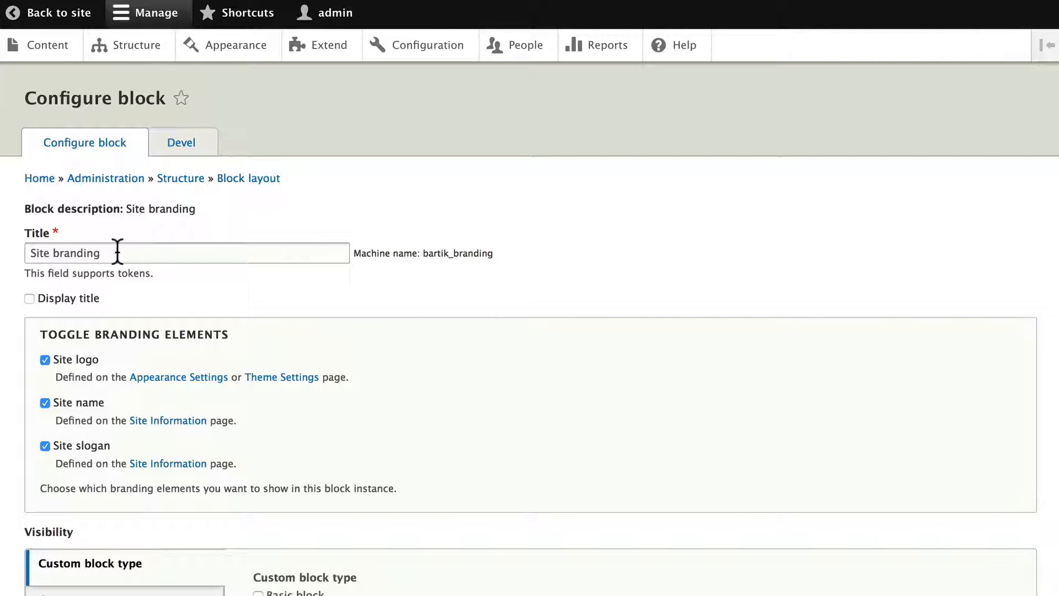
{"action": "scroll", "coordinate": [116, 251], "scroll_direction": "down", "scroll_amount": 2}
{"action": "scroll", "coordinate": [117, 247], "scroll_direction": "down", "scroll_amount": 1}
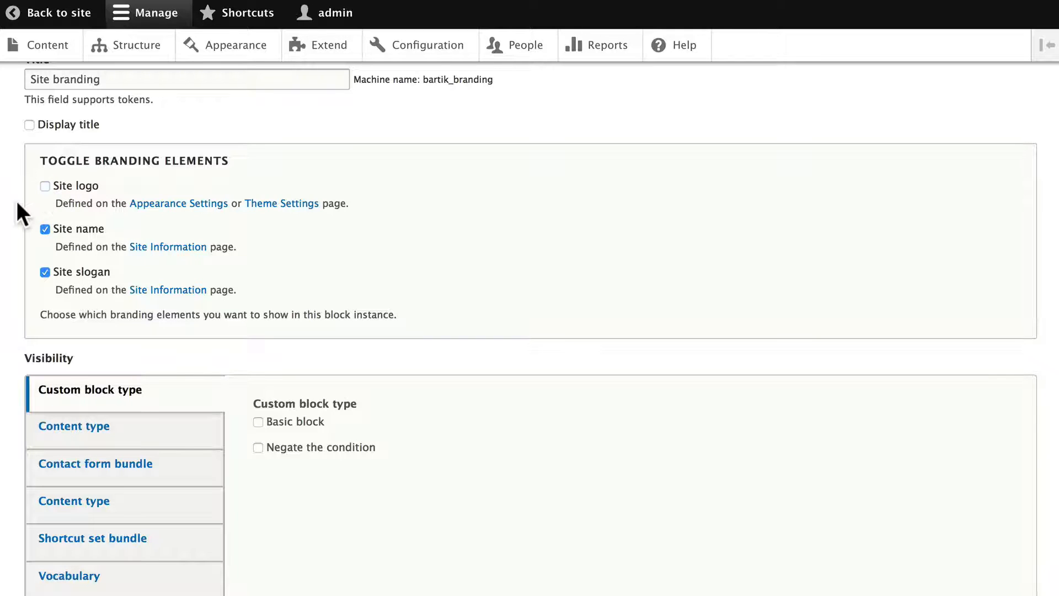
{"action": "scroll", "coordinate": [17, 201], "scroll_direction": "down", "scroll_amount": 7}
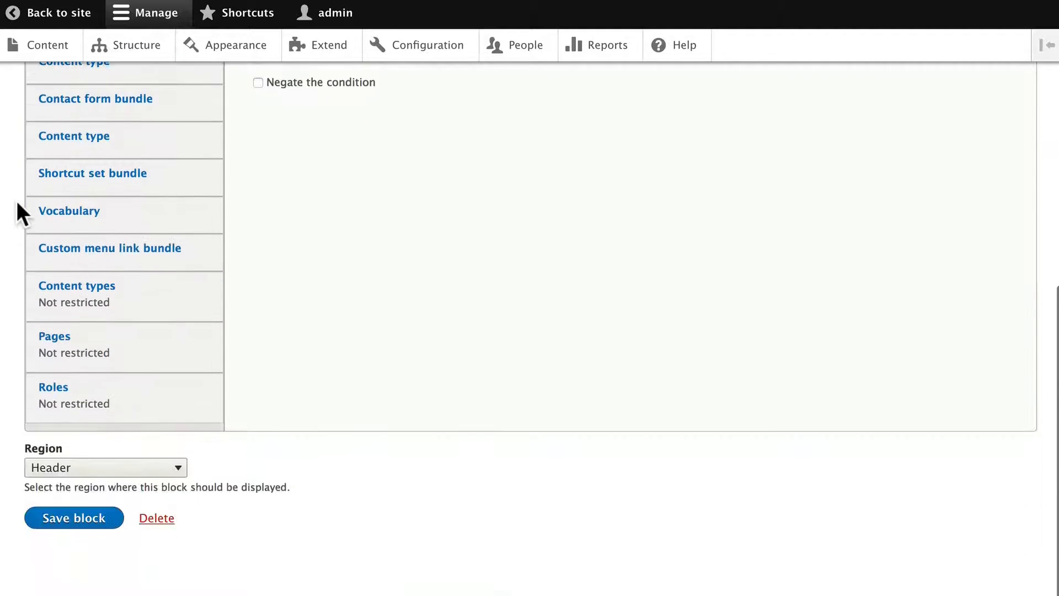
{"action": "left_click", "coordinate": [78, 521]}
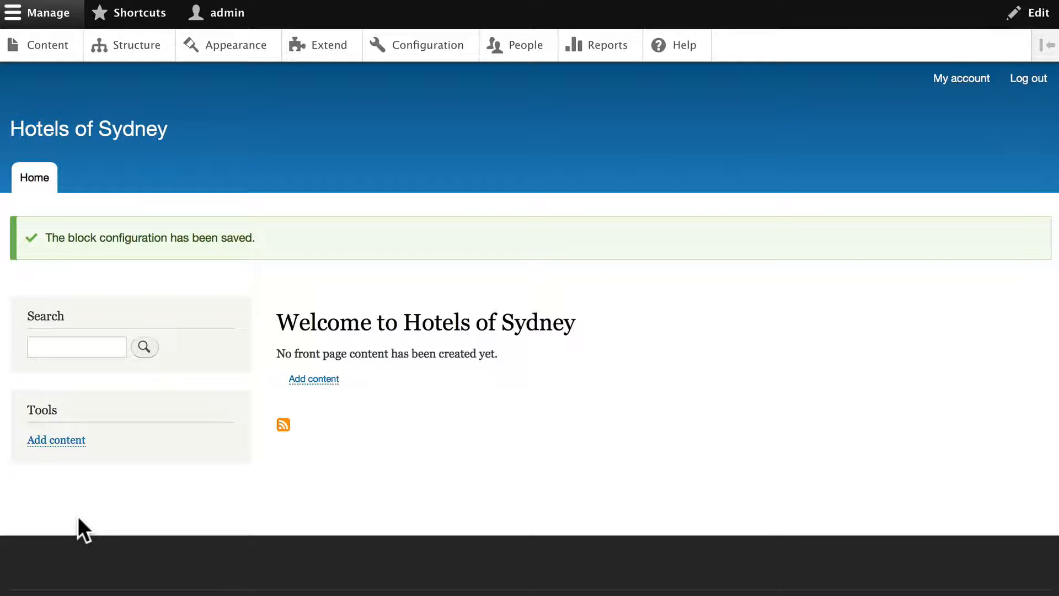
- Set the site slogan to "All the information you need!" in the site information settings and save the configuration
{"action": "mouse_move", "coordinate": [23, 123]}
{"action": "left_click", "coordinate": [435, 42]}
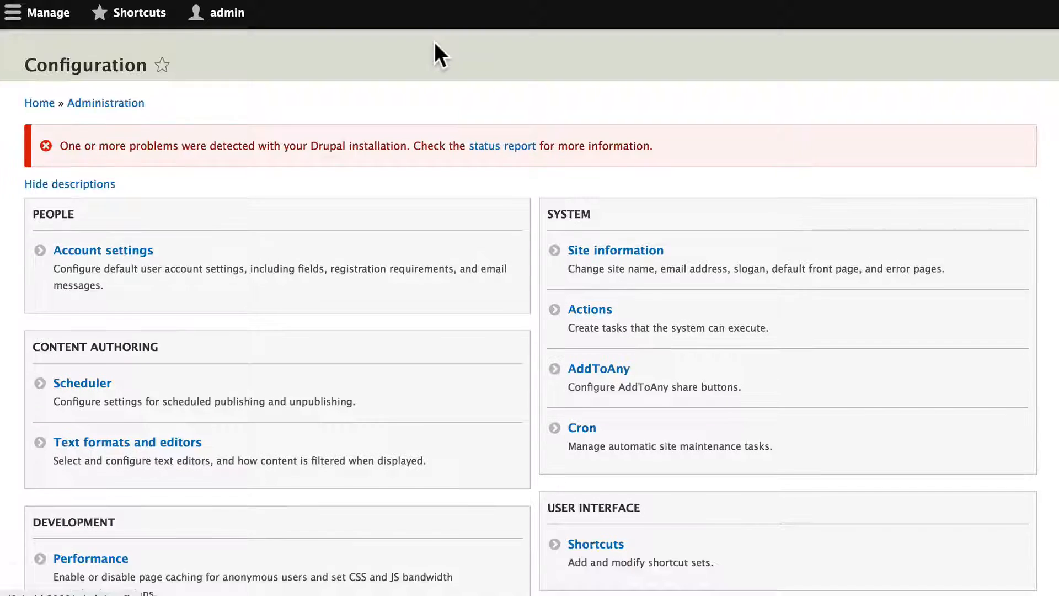
{"action": "left_click", "coordinate": [607, 284]}
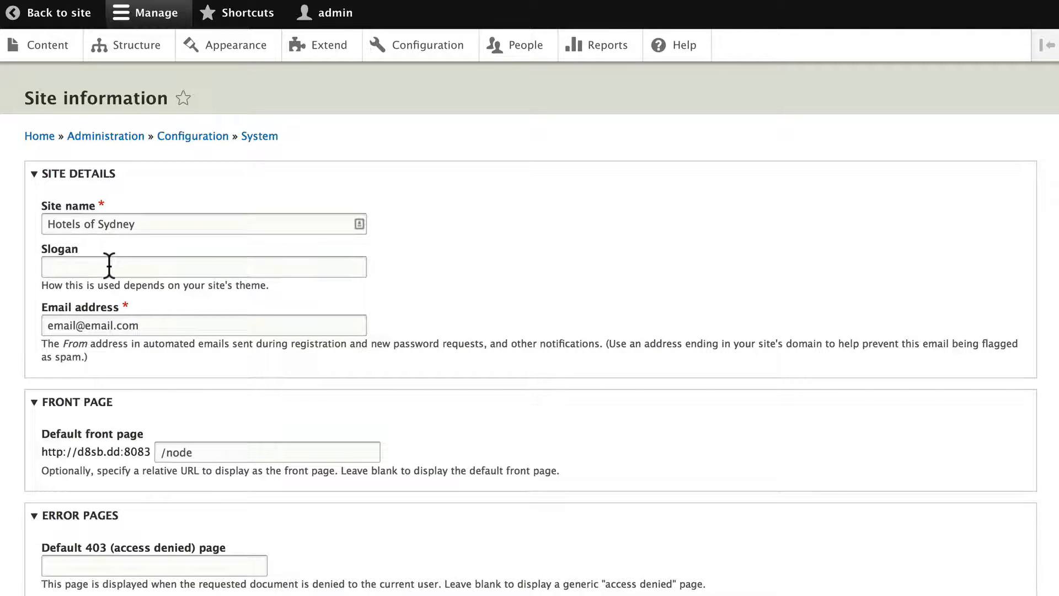
{"action": "left_click", "coordinate": [109, 266]}
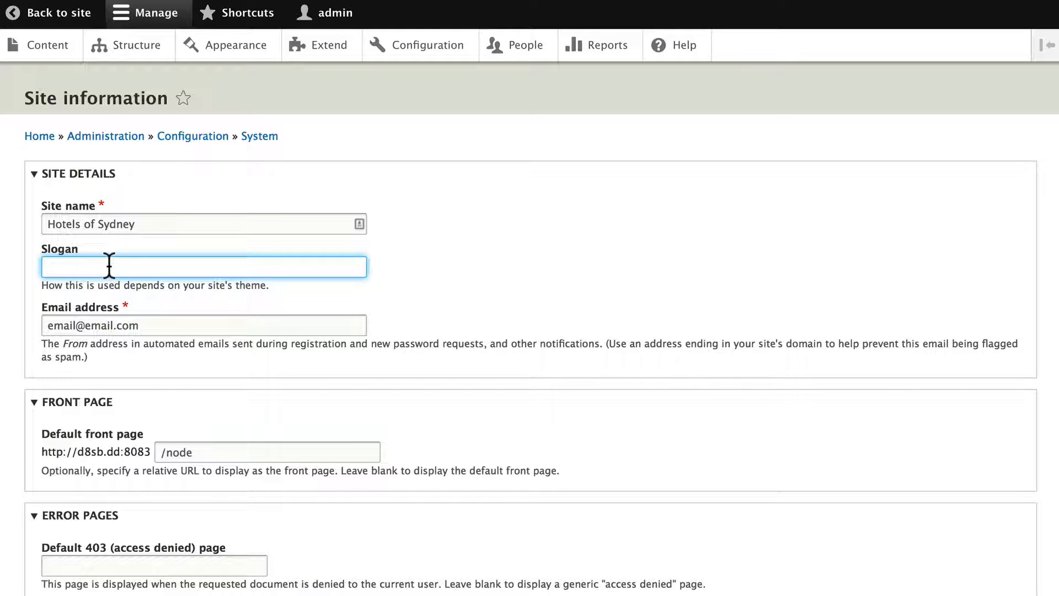
{"action": "type", "text": "A"}
{"action": "type", "text": "ll the i"}
{"action": "key", "text": "BackSpace"}
{"action": "type", "text": "the information you nd"}
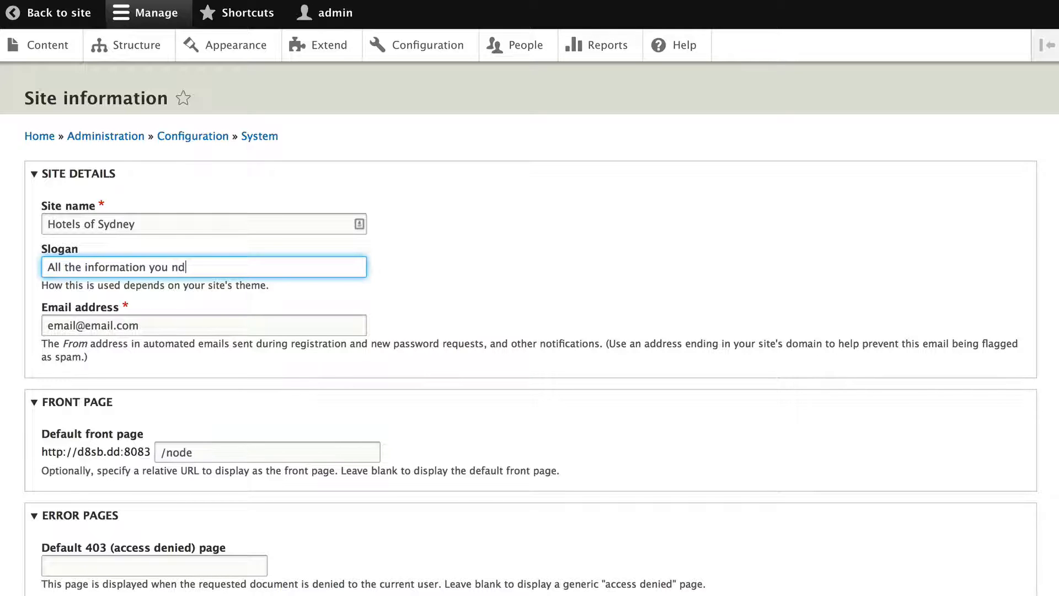
{"action": "type", "text": "e"}
{"action": "key", "text": "BackSpace"}
{"action": "key", "text": "BackSpace"}
{"action": "type", "text": "ee"}
{"action": "scroll", "coordinate": [558, 435], "scroll_direction": "down", "scroll_amount": 3}
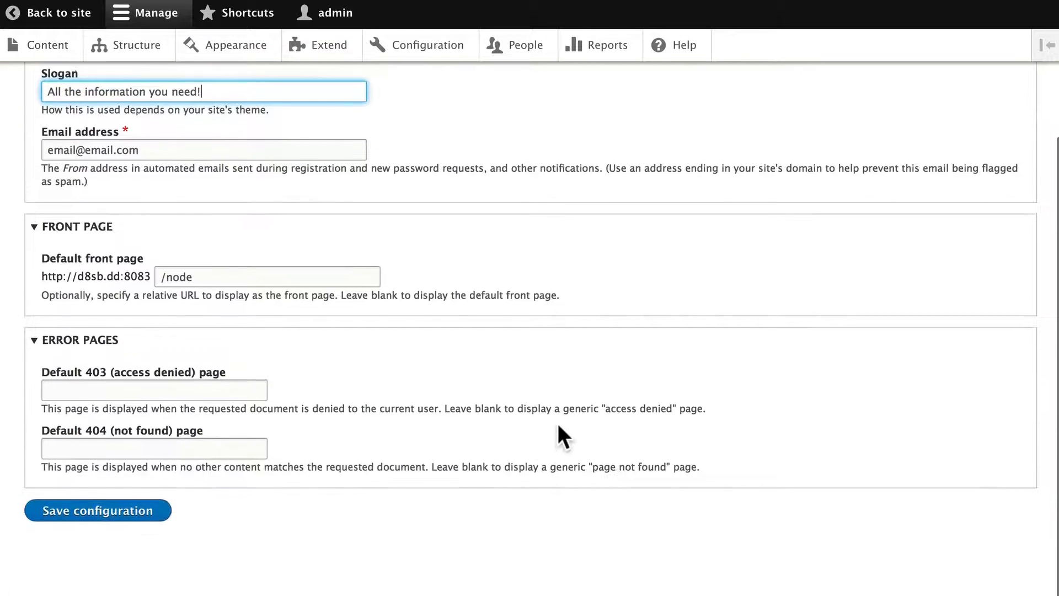
{"action": "left_click", "coordinate": [113, 512]}
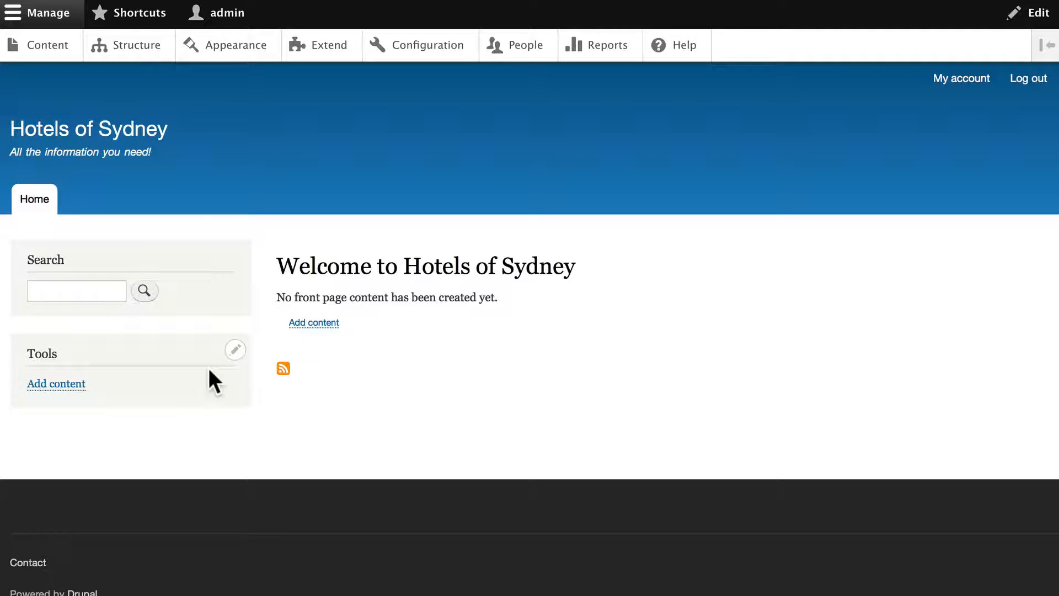
- Examine the Bartik theme's block layout to see its regions and the blocks assigned to them
{"action": "left_click", "coordinate": [132, 46]}
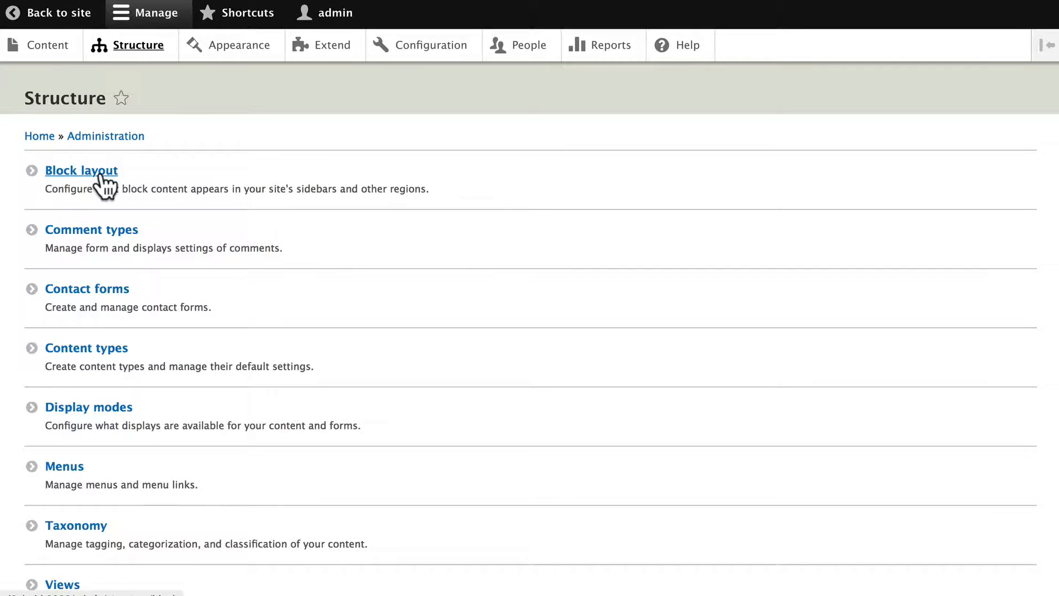
{"action": "left_click", "coordinate": [100, 174]}
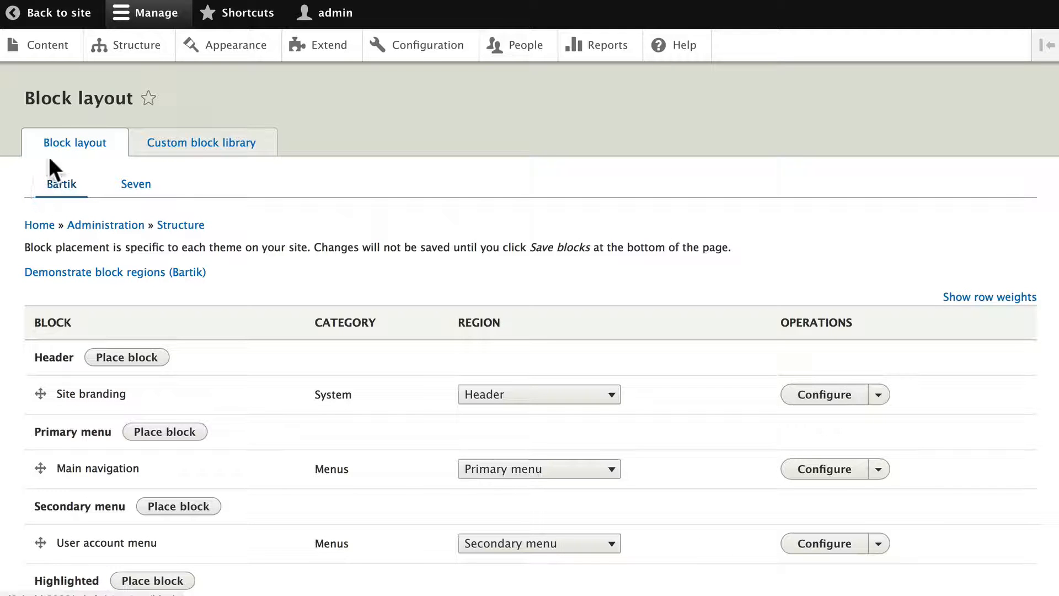
{"action": "scroll", "coordinate": [34, 191], "scroll_direction": "down", "scroll_amount": 3}
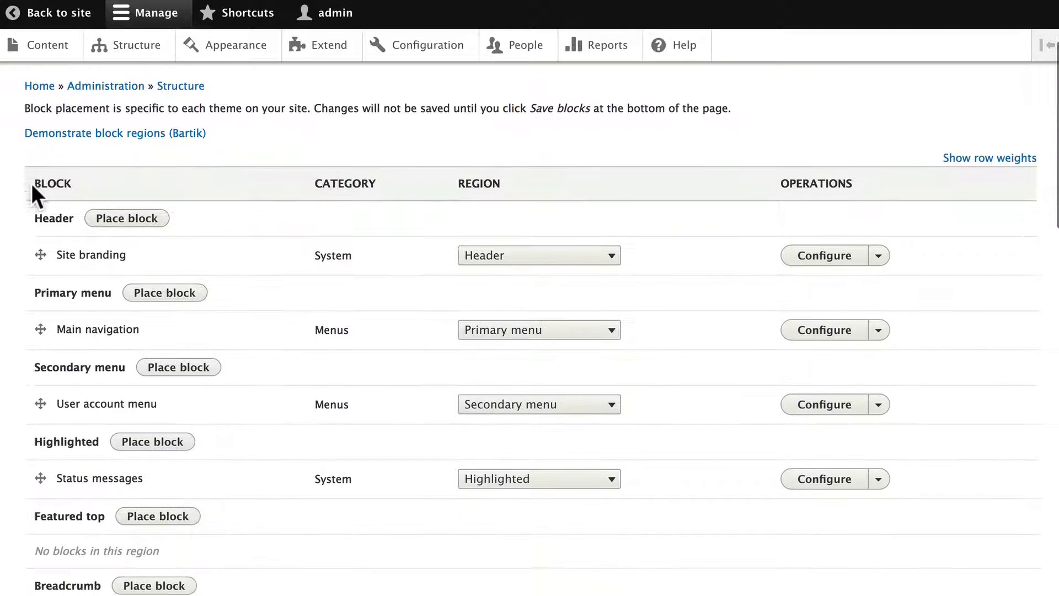
{"action": "scroll", "coordinate": [31, 183], "scroll_direction": "down", "scroll_amount": 8}
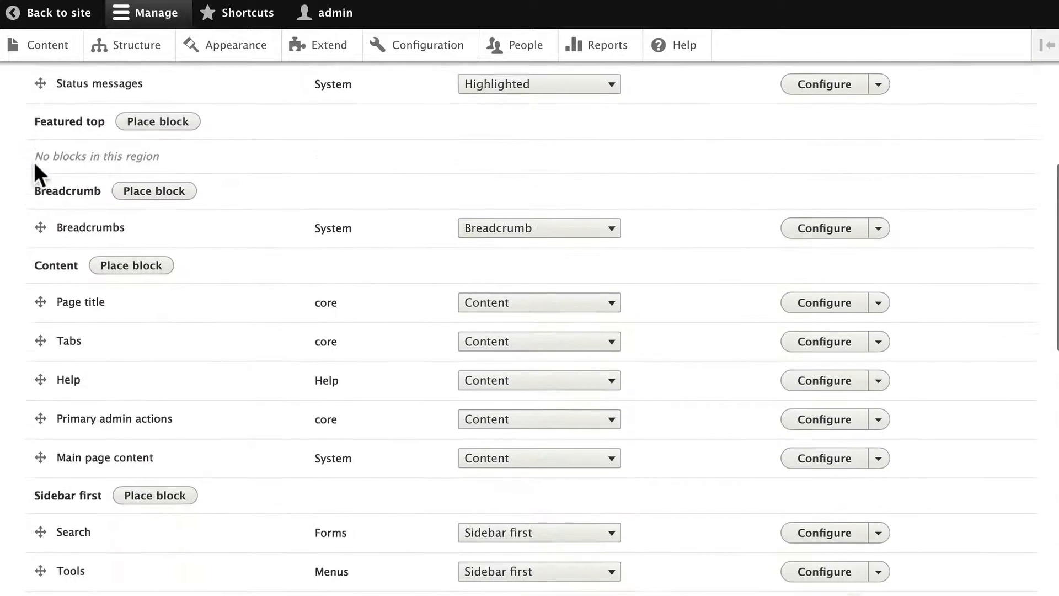
{"action": "scroll", "coordinate": [34, 161], "scroll_direction": "down", "scroll_amount": 4}
{"action": "scroll", "coordinate": [33, 165], "scroll_direction": "up", "scroll_amount": 7}
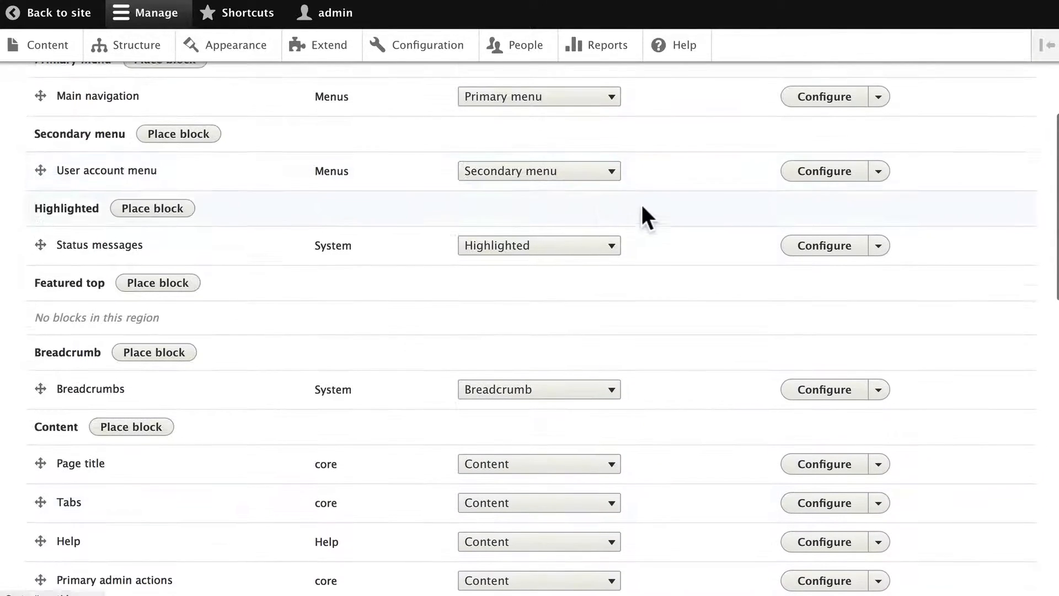
{"action": "scroll", "coordinate": [647, 379], "scroll_direction": "up", "scroll_amount": 4}
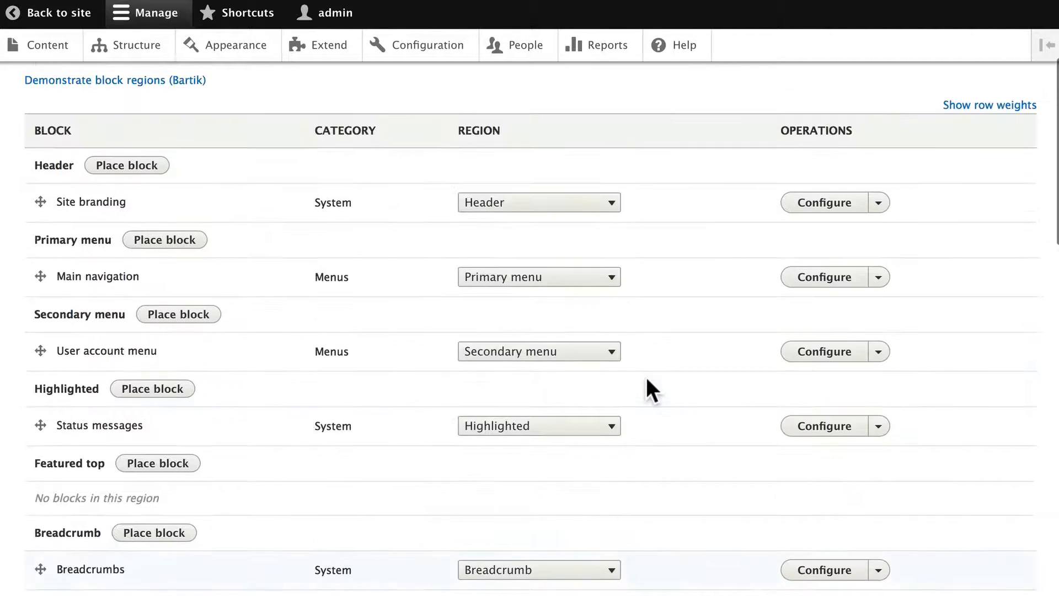
{"action": "scroll", "coordinate": [647, 376], "scroll_direction": "up", "scroll_amount": 4}
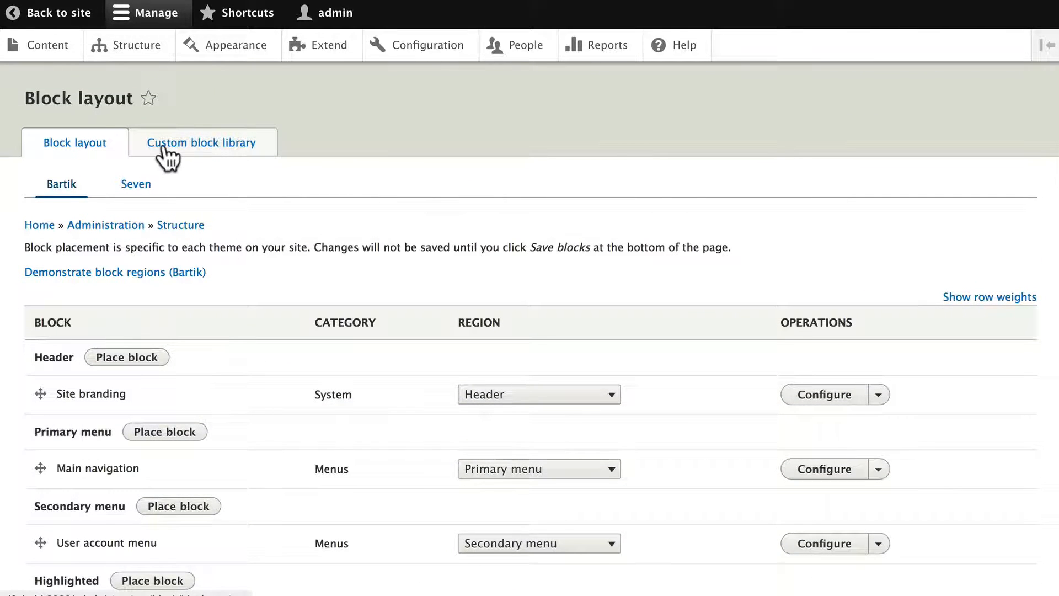
- Start a new custom block in the custom block library with the description "Welcome to the Hotels of Sydney"
{"action": "left_click", "coordinate": [222, 140]}
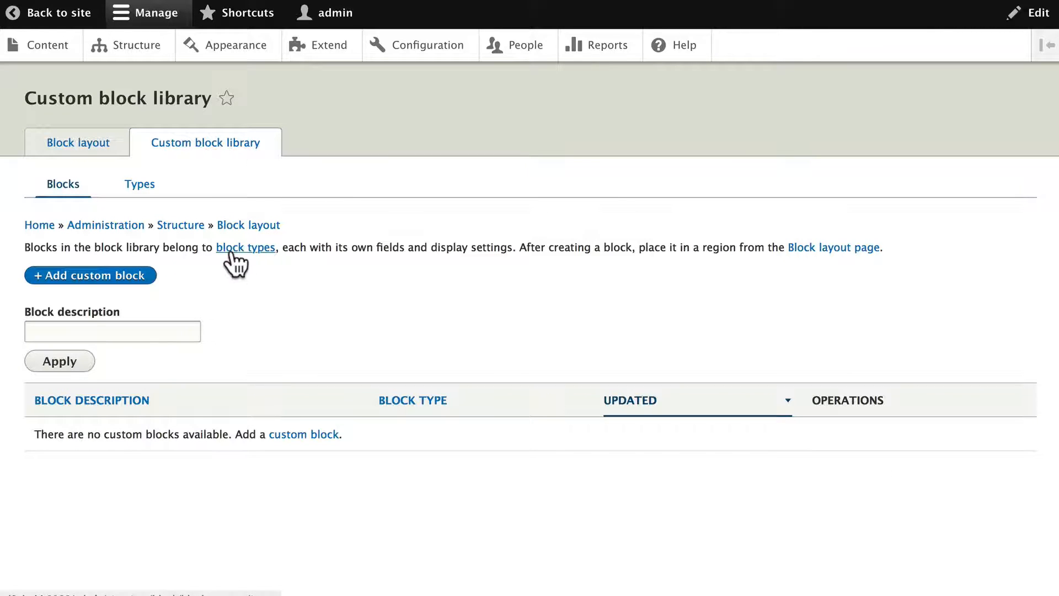
{"action": "left_click", "coordinate": [79, 276]}
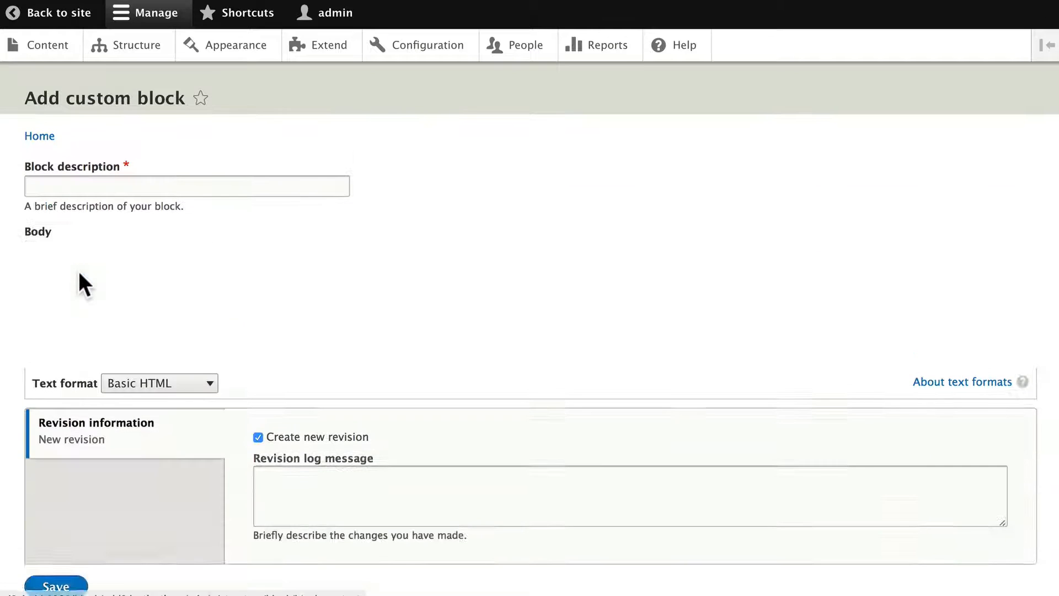
{"action": "left_click", "coordinate": [86, 188]}
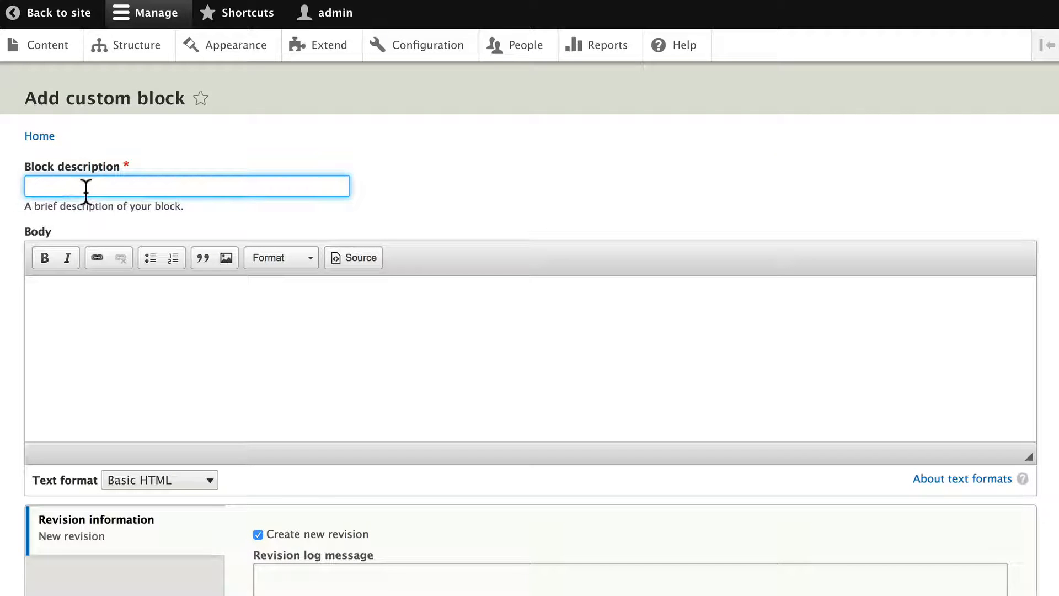
{"action": "type", "text": "Welcome to the Hotels of S"}
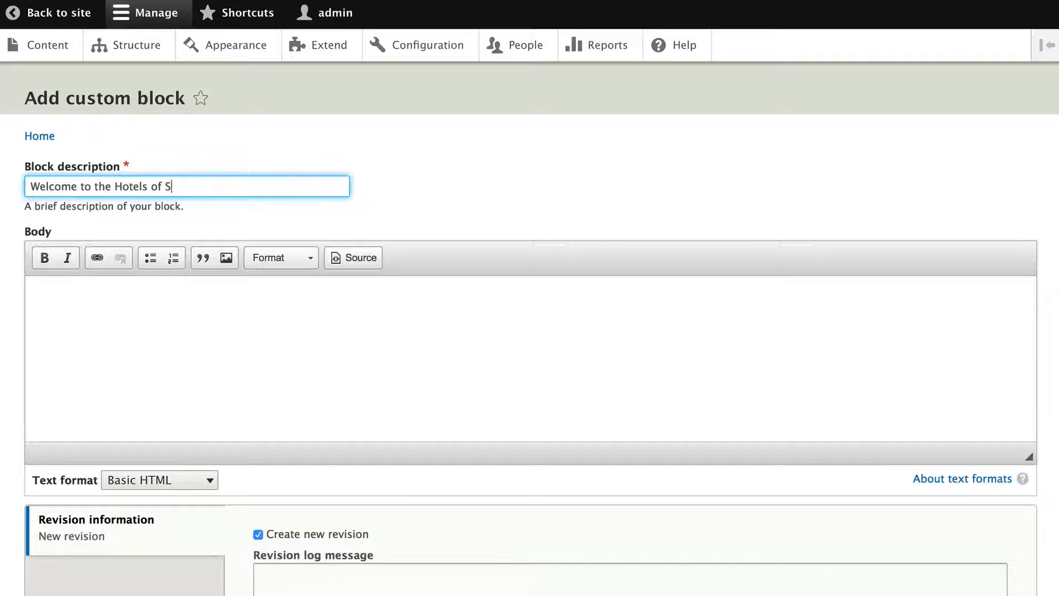
{"action": "type", "text": "ydney"}
- Write the block body as "Thanks for stopping by..." and, in a new paragraph, "Make sure you watch our site for more information.", and save it
{"action": "left_click", "coordinate": [104, 359]}
{"action": "type", "text": "Thanks"}
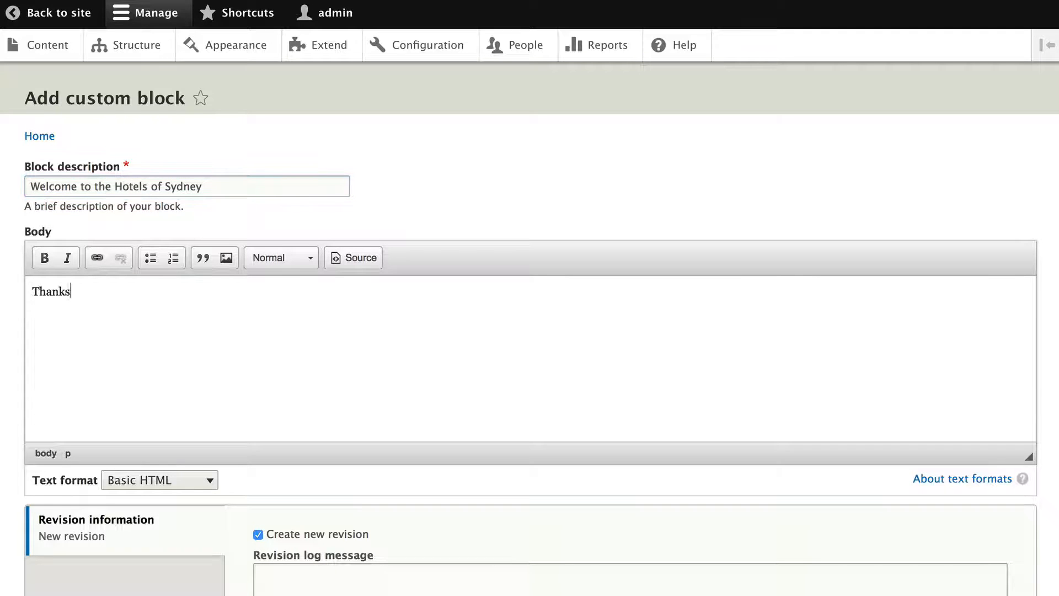
{"action": "type", "text": " for stopping by..."}
{"action": "key", "text": "Return"}
{"action": "type", "text": "Mak"}
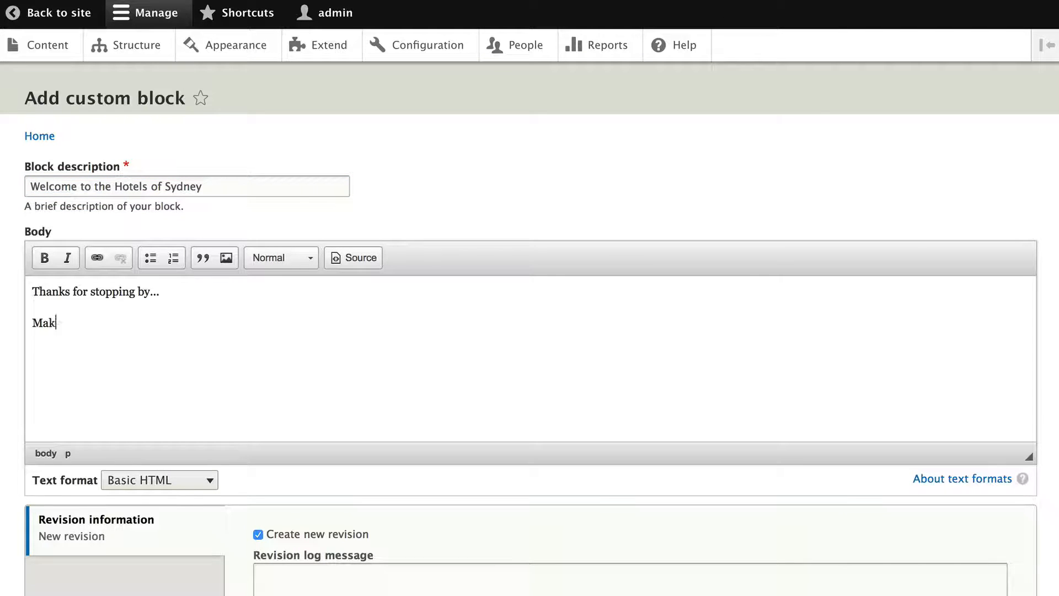
{"action": "type", "text": "e sure you watch"}
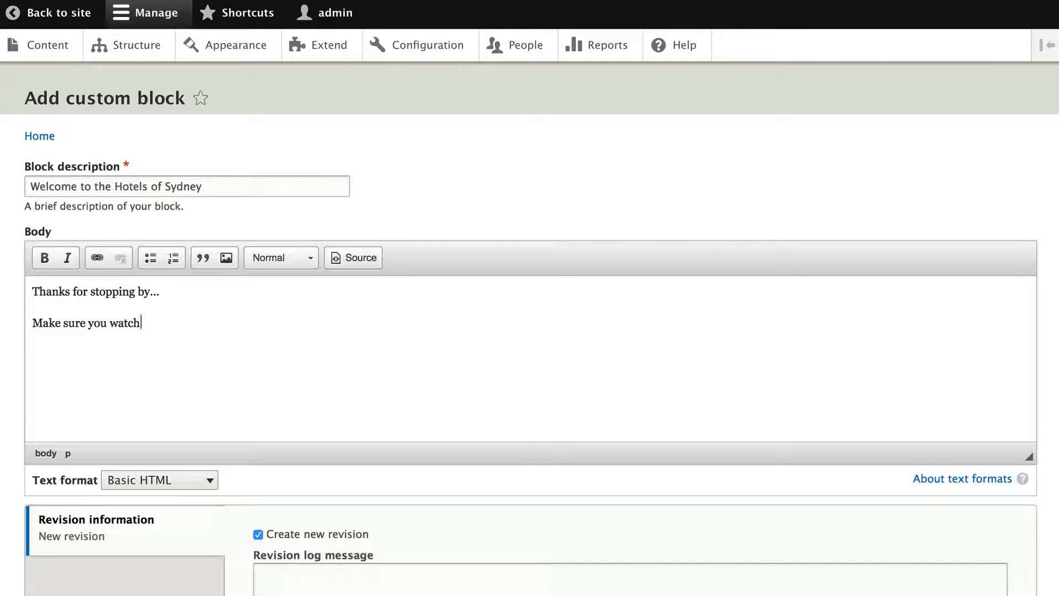
{"action": "type", "text": " inour site for more information."}
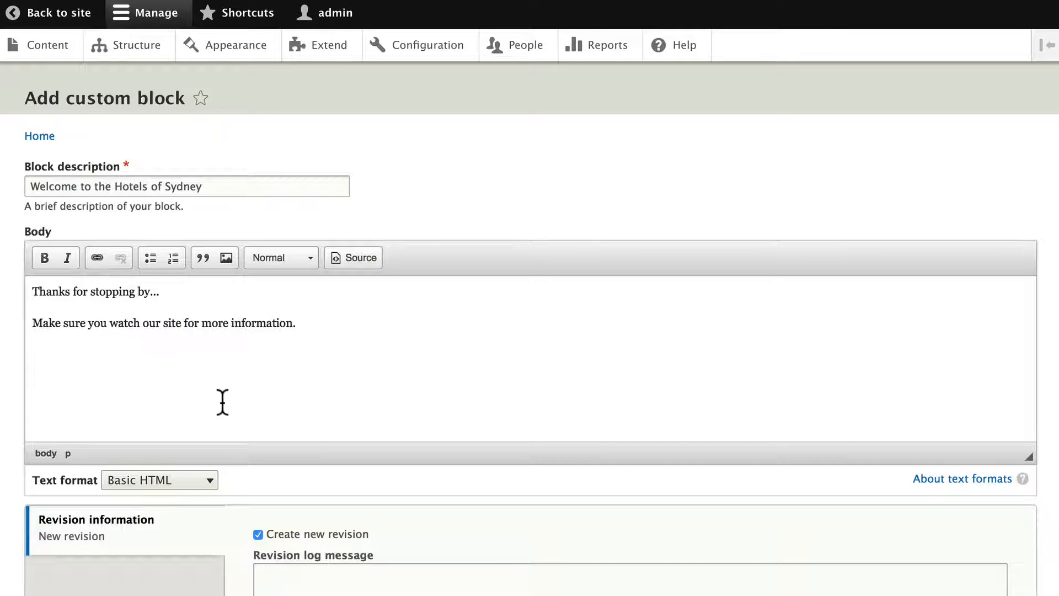
{"action": "scroll", "coordinate": [498, 465], "scroll_direction": "down", "scroll_amount": 3}
{"action": "scroll", "coordinate": [504, 481], "scroll_direction": "down", "scroll_amount": 1}
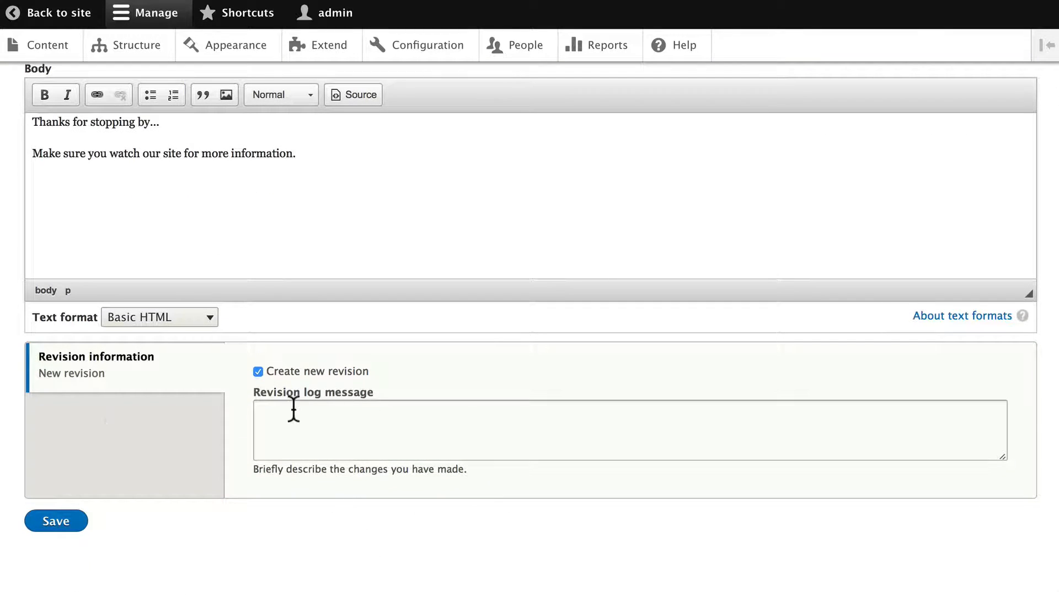
{"action": "scroll", "coordinate": [293, 407], "scroll_direction": "up", "scroll_amount": 3}
{"action": "scroll", "coordinate": [293, 409], "scroll_direction": "down", "scroll_amount": 3}
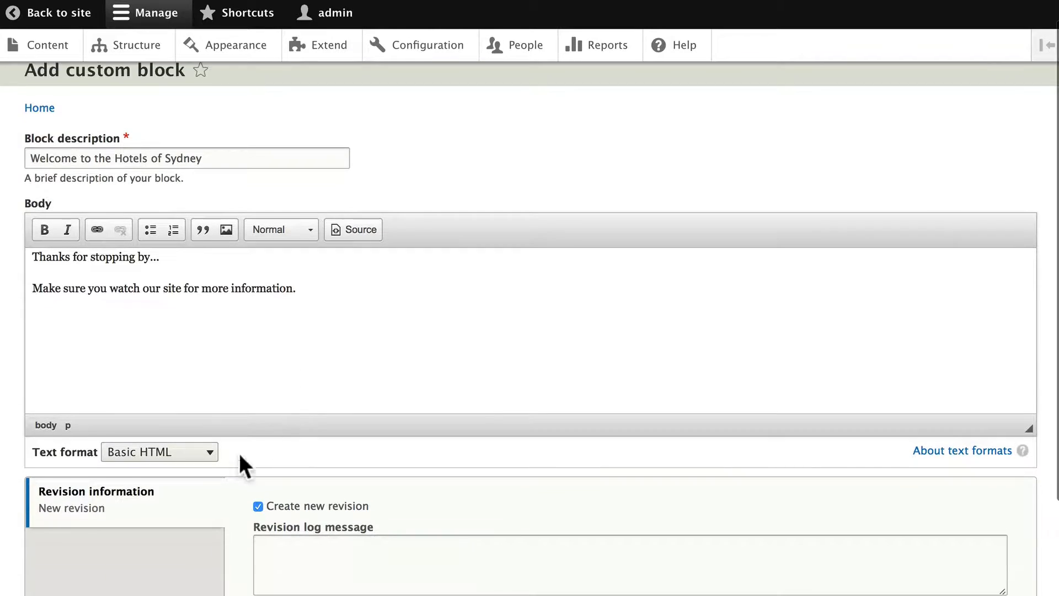
{"action": "left_click", "coordinate": [44, 517]}
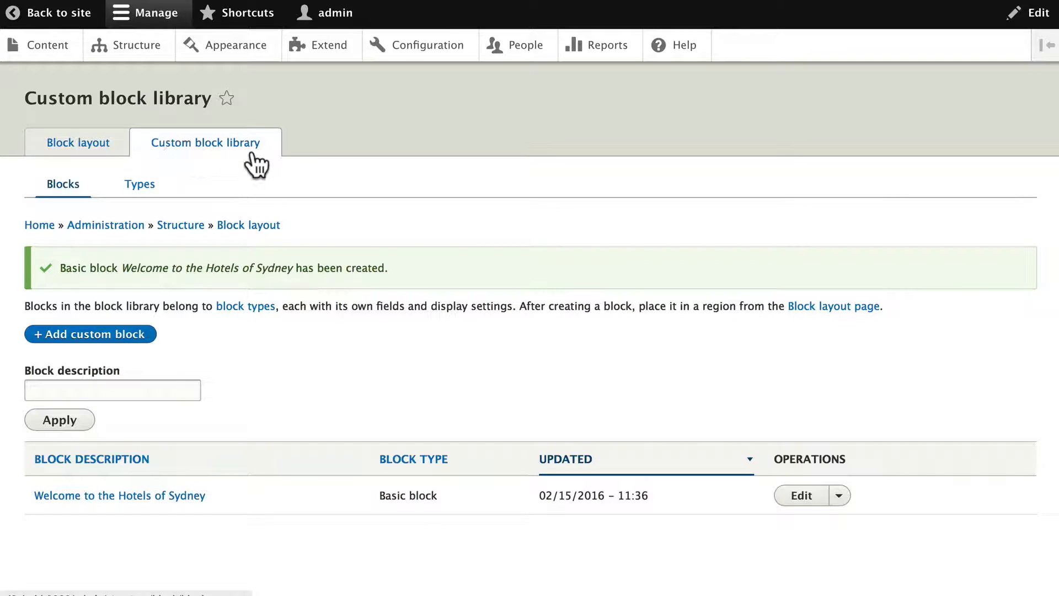
- Place the "Welcome to the Hotels of Sydney" custom block in Bartik's Sidebar first region
{"action": "left_click", "coordinate": [73, 144]}
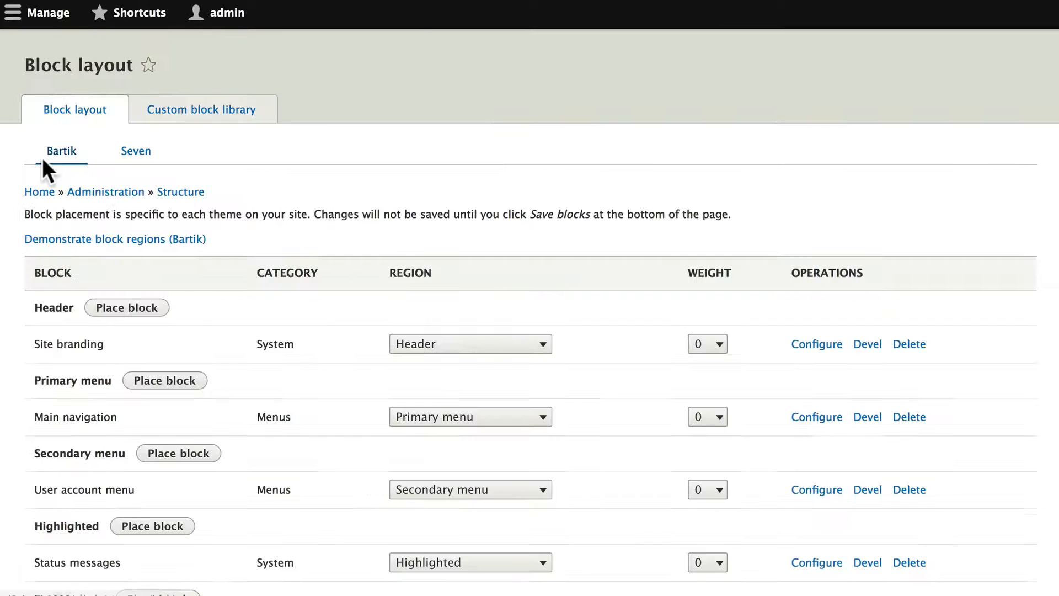
{"action": "scroll", "coordinate": [42, 167], "scroll_direction": "down", "scroll_amount": 10}
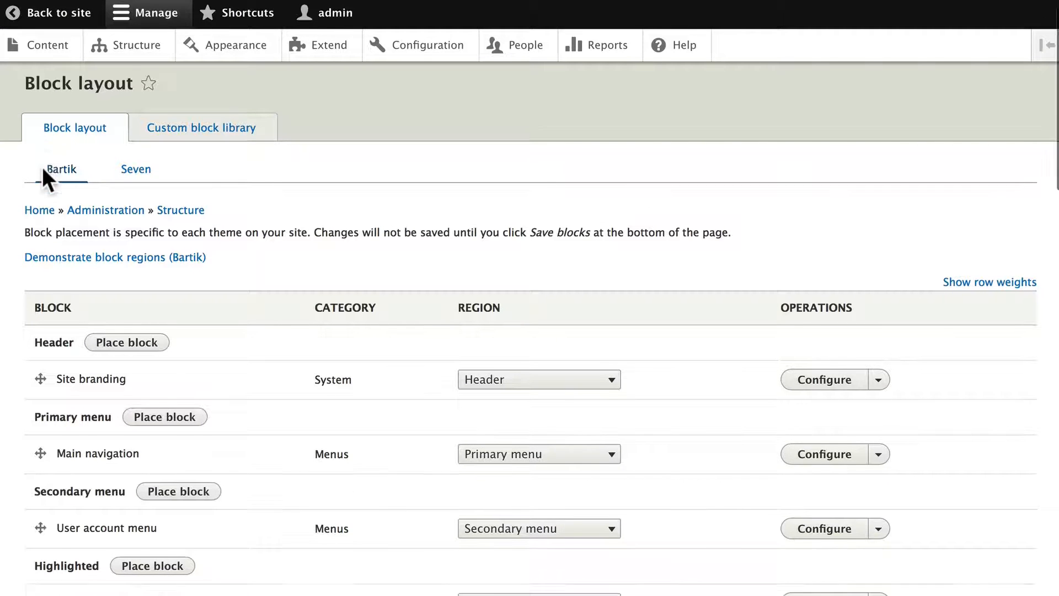
{"action": "scroll", "coordinate": [42, 166], "scroll_direction": "down", "scroll_amount": 6}
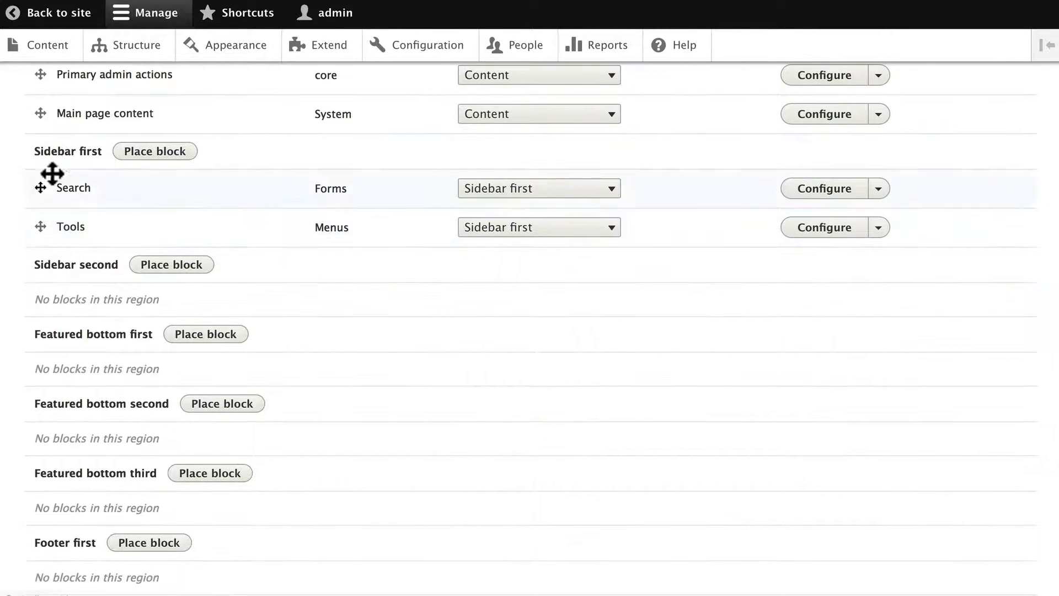
{"action": "left_click", "coordinate": [157, 152]}
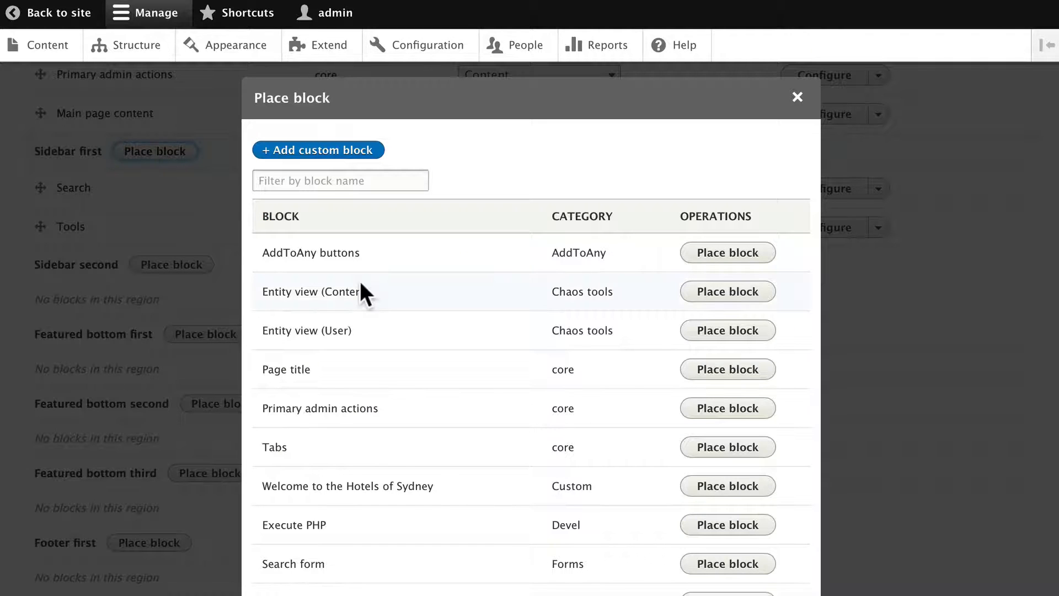
{"action": "scroll", "coordinate": [362, 284], "scroll_direction": "down", "scroll_amount": 6}
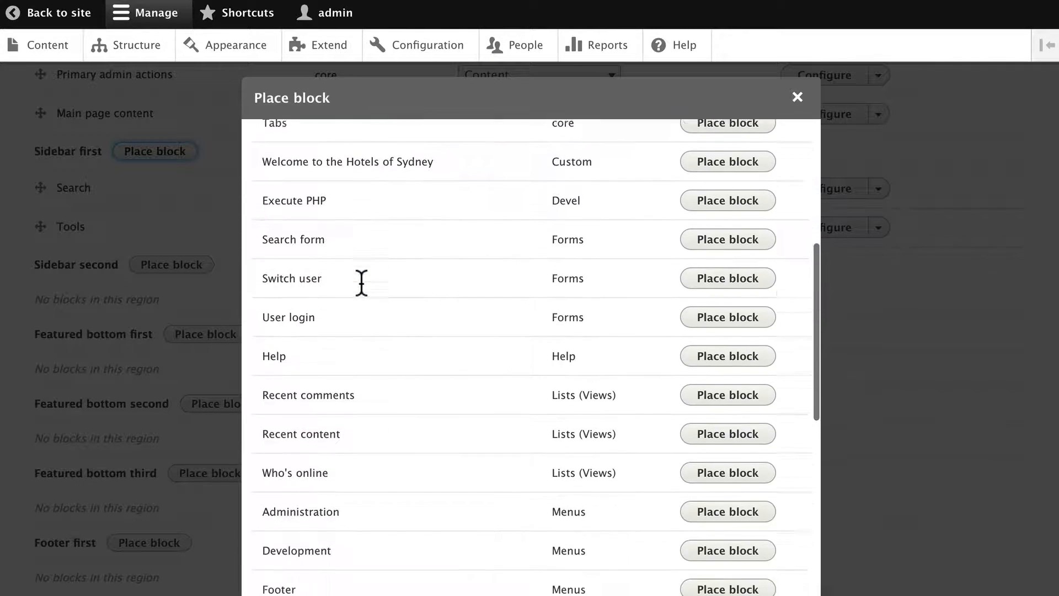
{"action": "scroll", "coordinate": [361, 284], "scroll_direction": "down", "scroll_amount": 1}
{"action": "scroll", "coordinate": [359, 292], "scroll_direction": "up", "scroll_amount": 3}
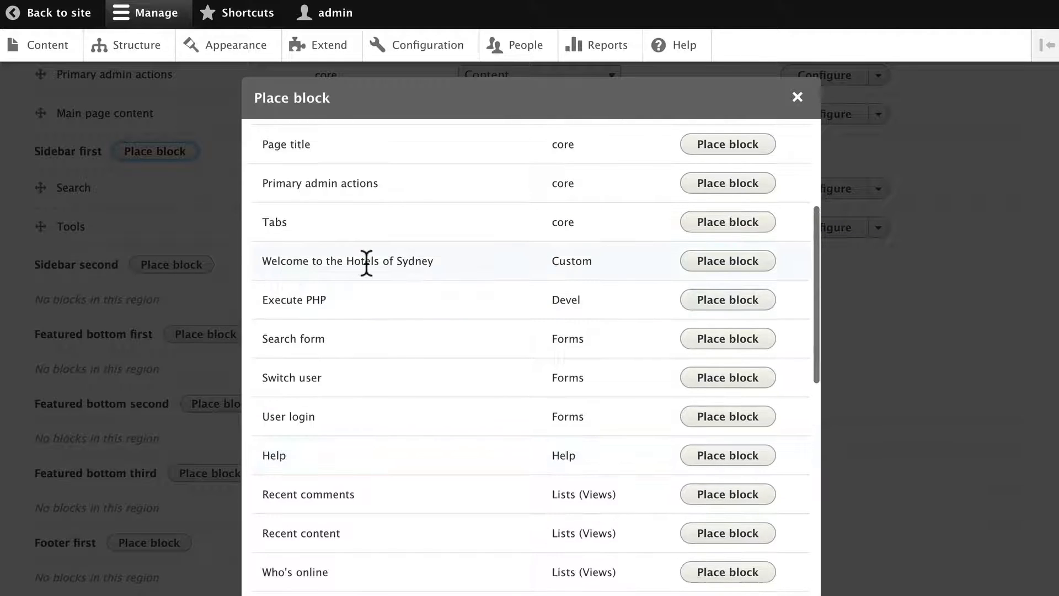
{"action": "left_click", "coordinate": [727, 263]}
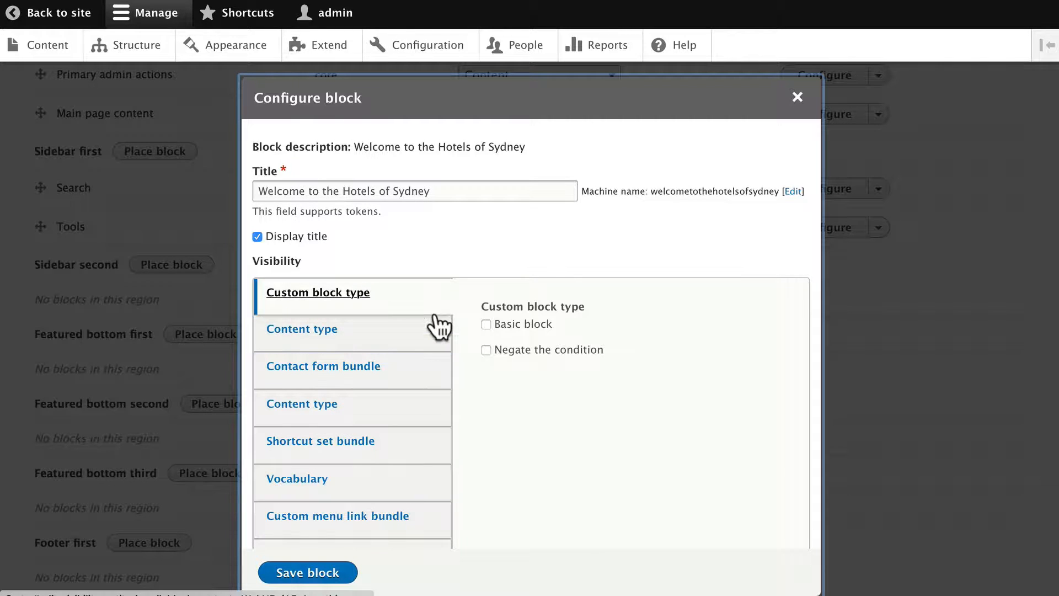
- Restrict the block's page visibility to show only on <front>, and save the block
{"action": "scroll", "coordinate": [386, 337], "scroll_direction": "down", "scroll_amount": 5}
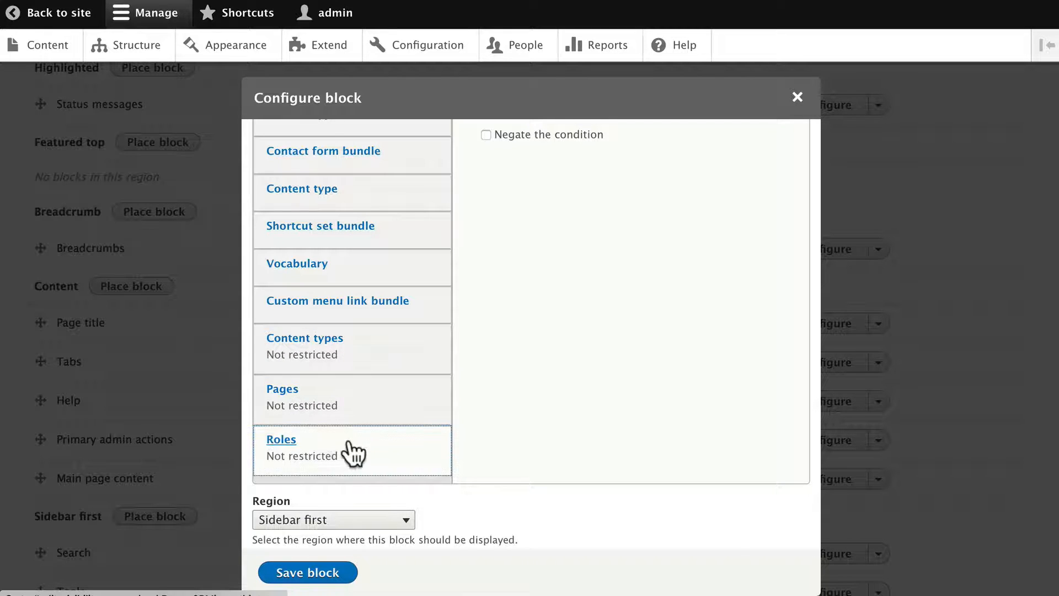
{"action": "left_click", "coordinate": [283, 394]}
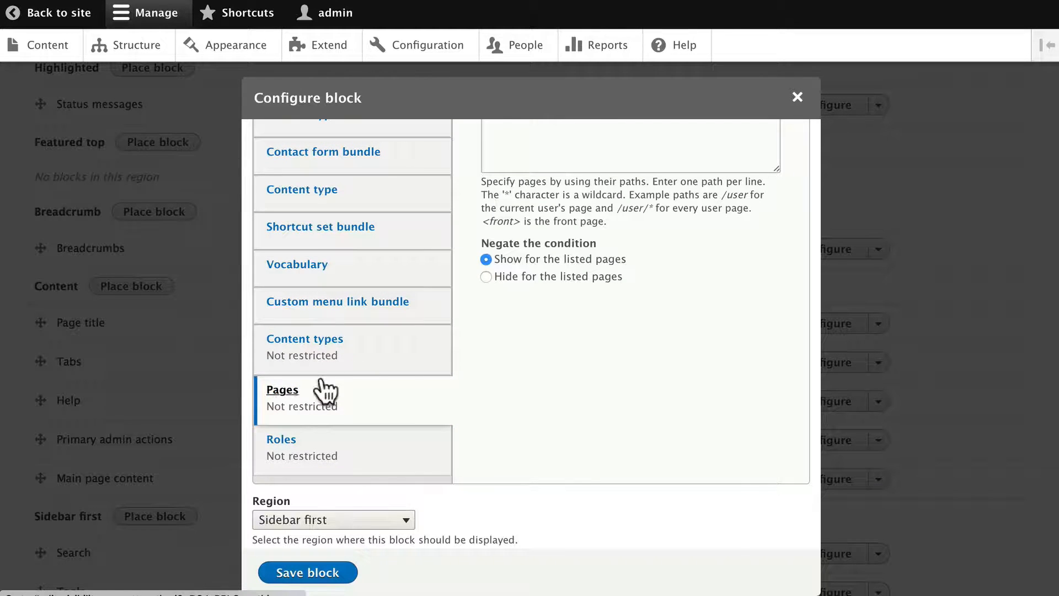
{"action": "scroll", "coordinate": [487, 275], "scroll_direction": "up", "scroll_amount": 3}
{"action": "left_click", "coordinate": [534, 196]}
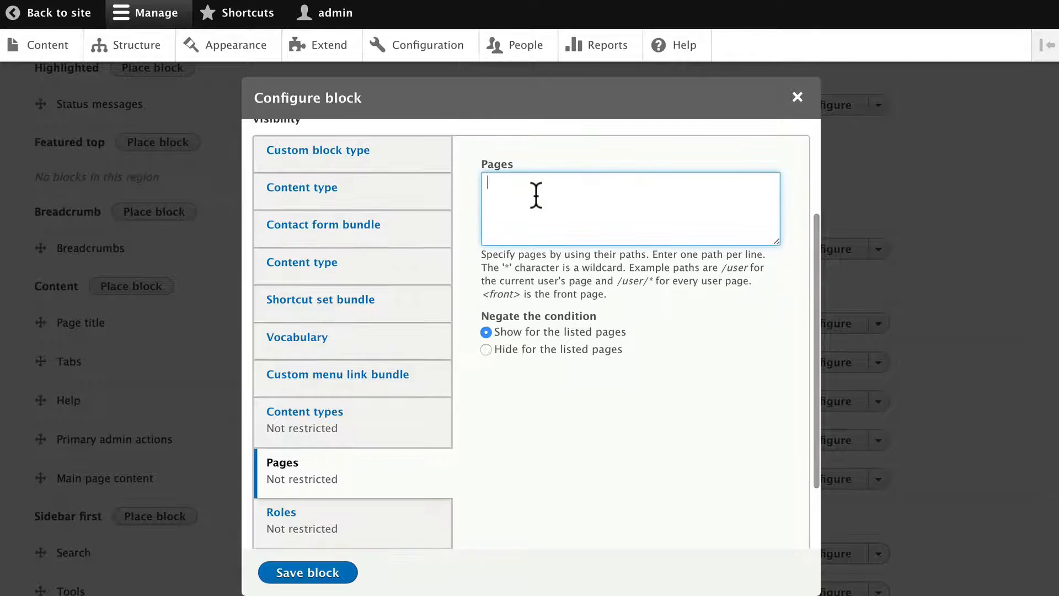
{"action": "type", "text": "<"}
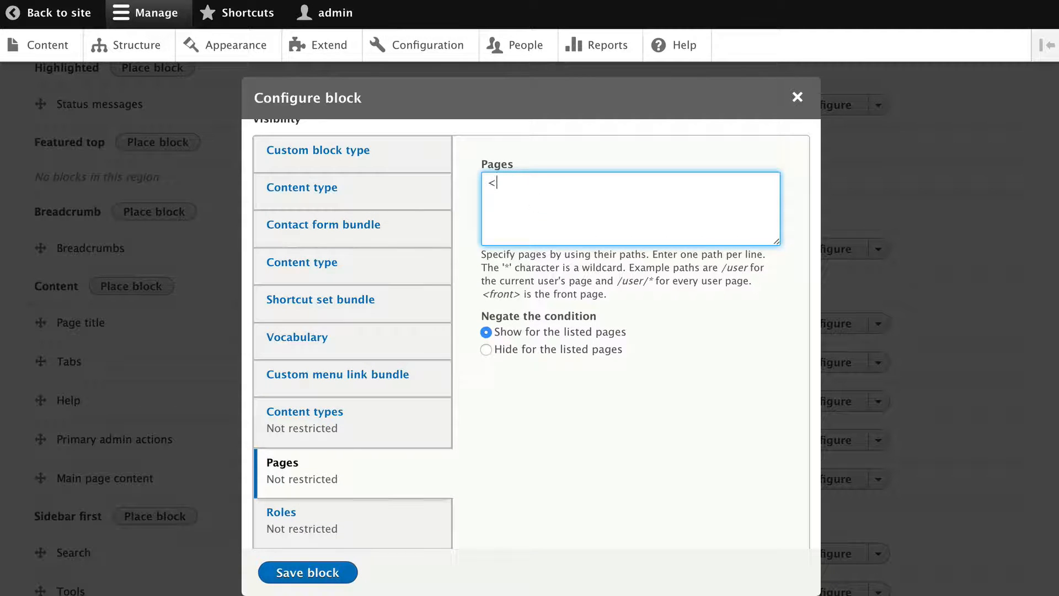
{"action": "type", "text": "front"}
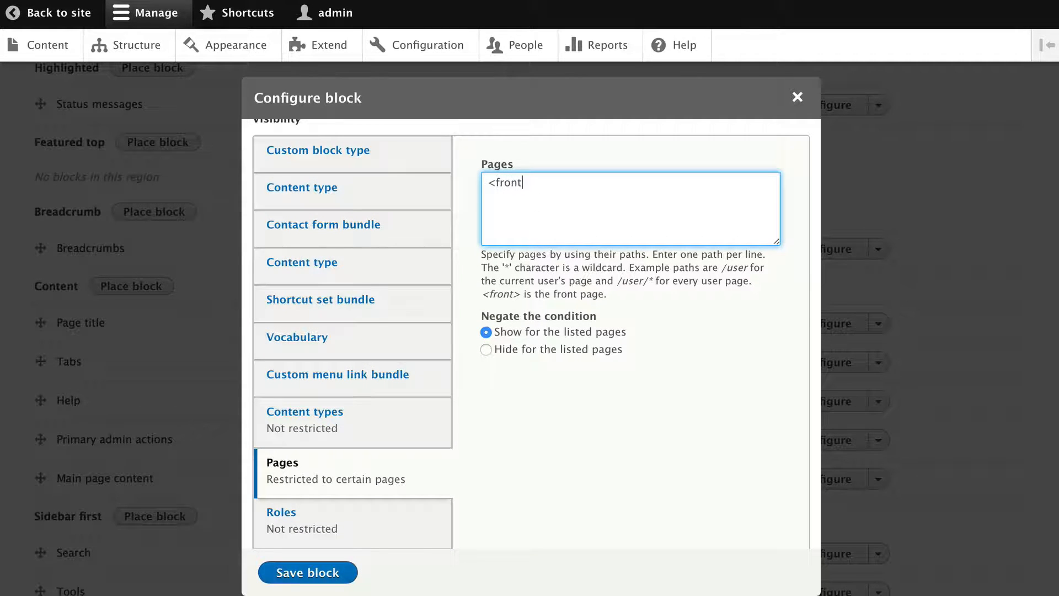
{"action": "type", "text": ">"}
{"action": "left_click", "coordinate": [305, 576]}
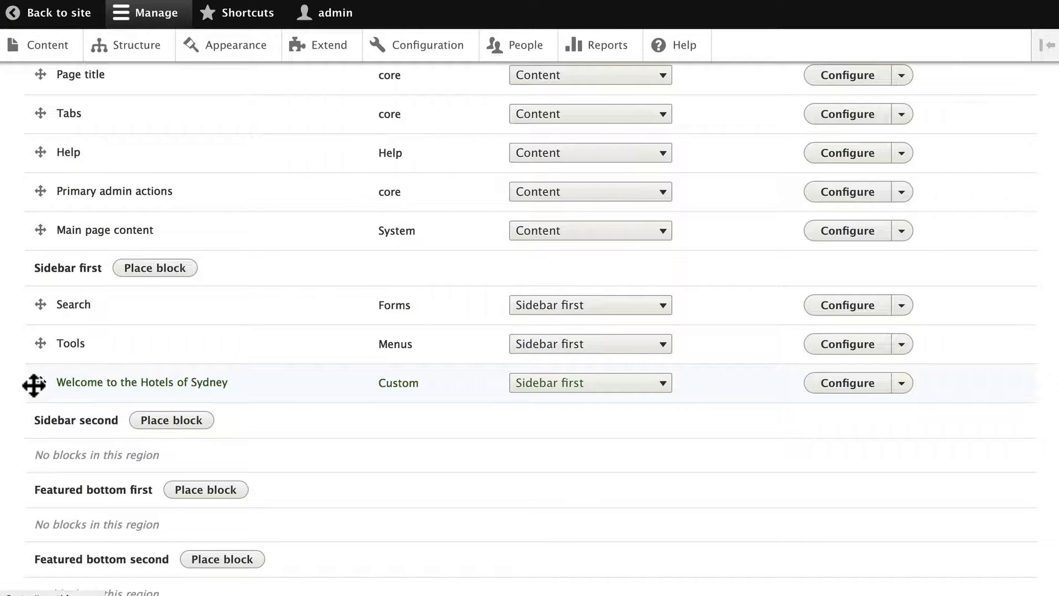
- Move the "Welcome to the Hotels of Sydney" block above Search in the Sidebar first region and save the block layout
{"action": "left_click_drag", "start_coordinate": [35, 385], "coordinate": [39, 312]}
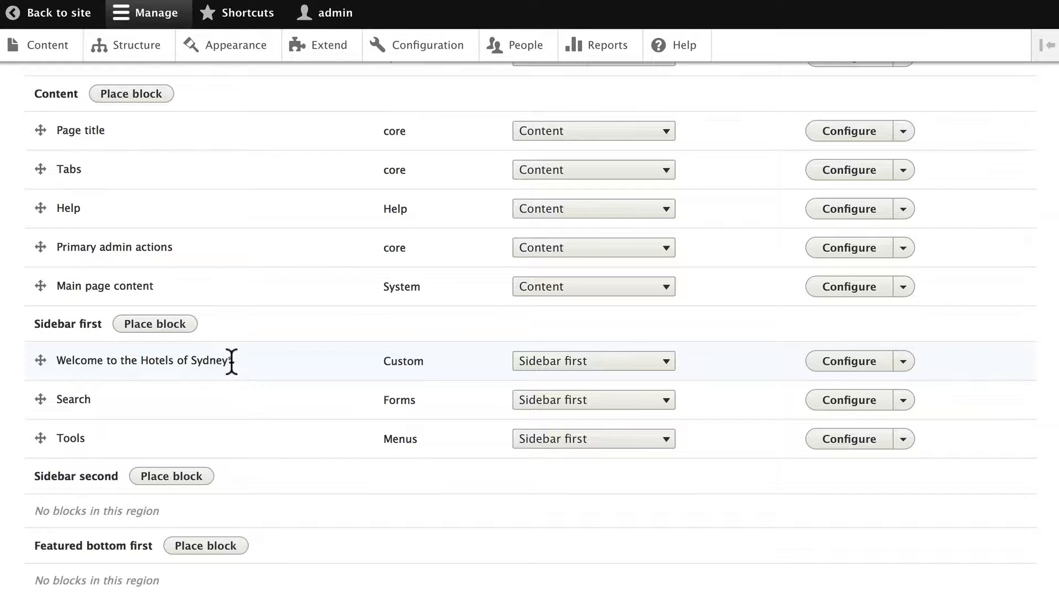
{"action": "scroll", "coordinate": [232, 361], "scroll_direction": "down", "scroll_amount": 10}
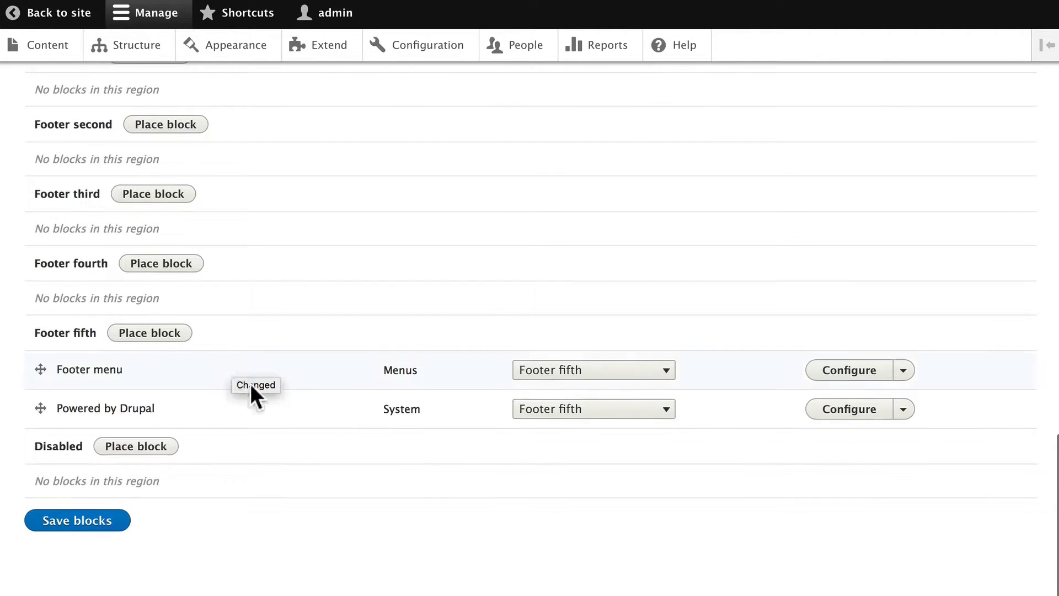
{"action": "left_click", "coordinate": [84, 519]}
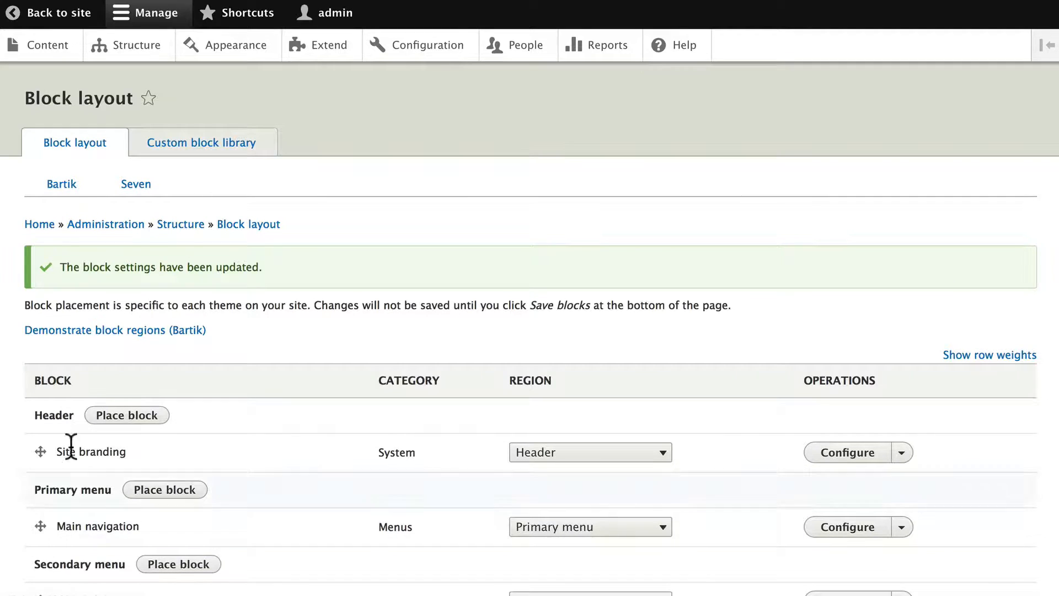
- Go back to the site and start a new article titled "Welcome to Sydney!"
{"action": "left_click", "coordinate": [39, 17]}
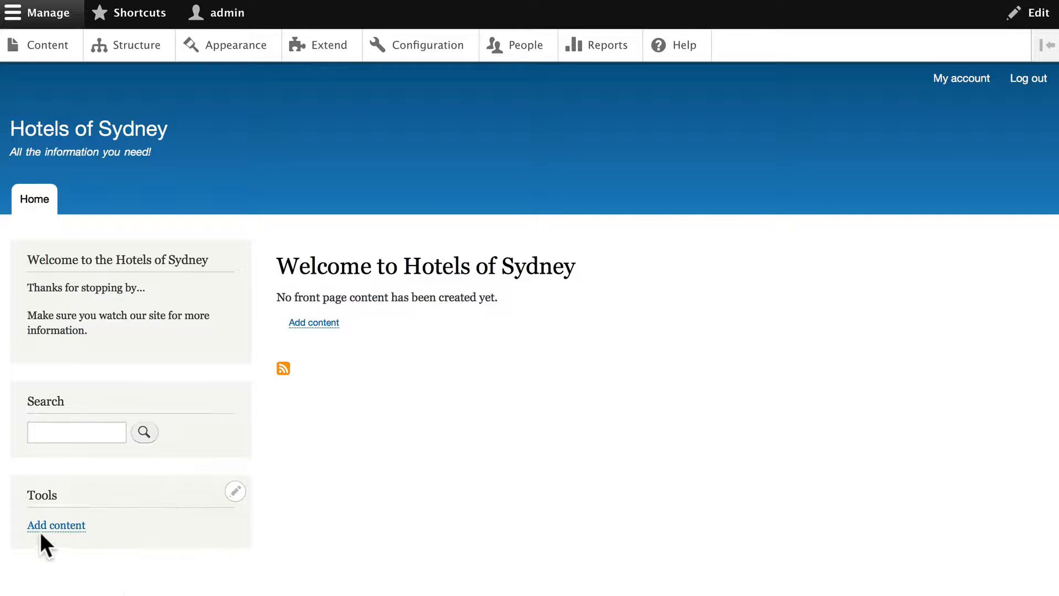
{"action": "left_click", "coordinate": [58, 524]}
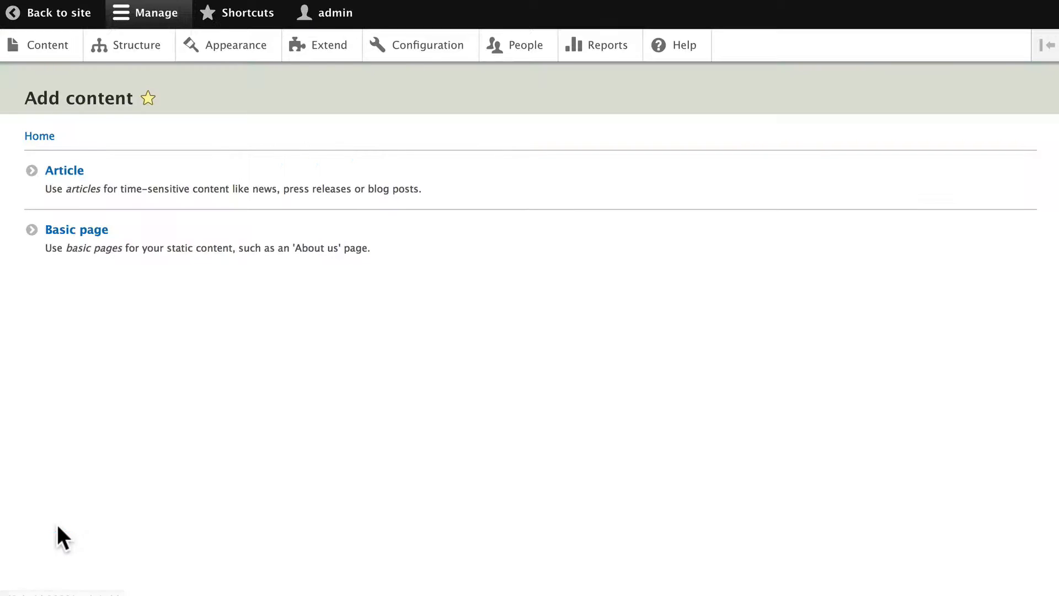
{"action": "left_click", "coordinate": [61, 170]}
{"action": "left_click", "coordinate": [58, 186]}
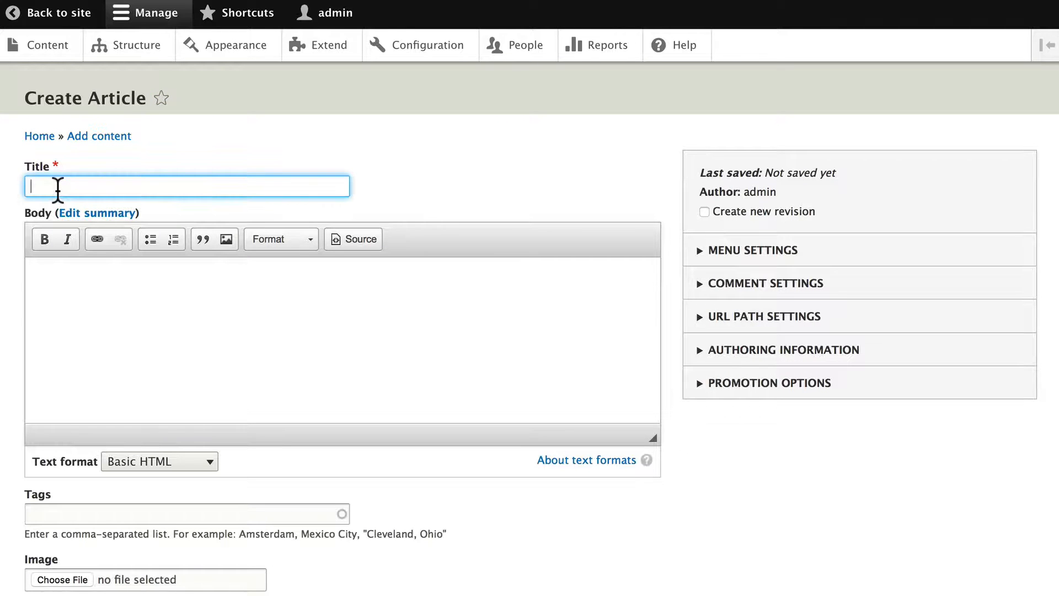
{"action": "type", "text": "Welcome to Sydney!"}
{"action": "key", "text": "Tab"}
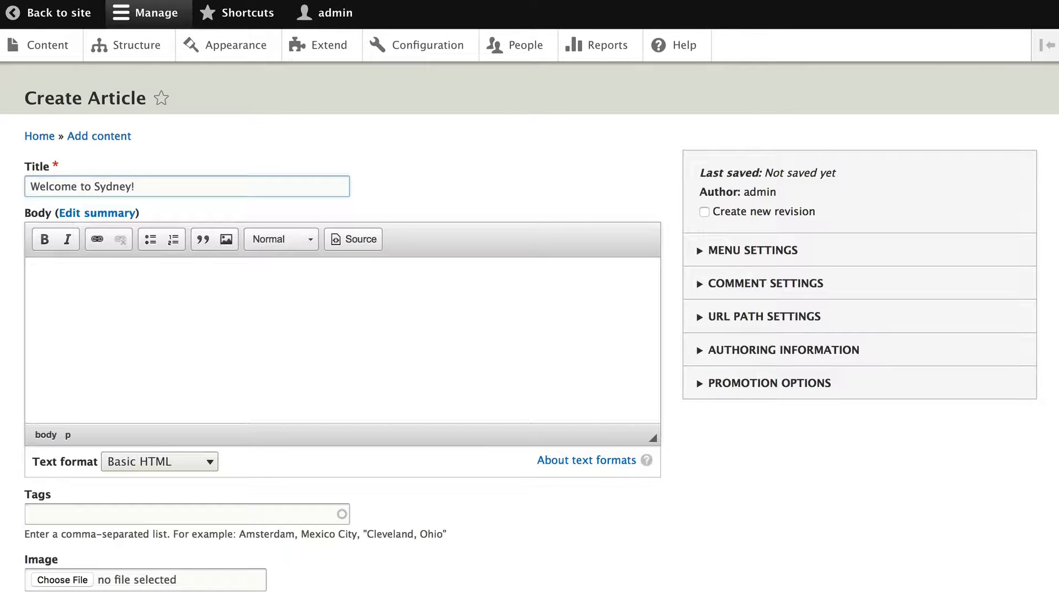
- Write the article body: "Thanks for taking the time to look at our site." and, below, "You'll find all the information about hotels in Sydney and what's going on around town!"
{"action": "type", "text": "Thanks for taking"}
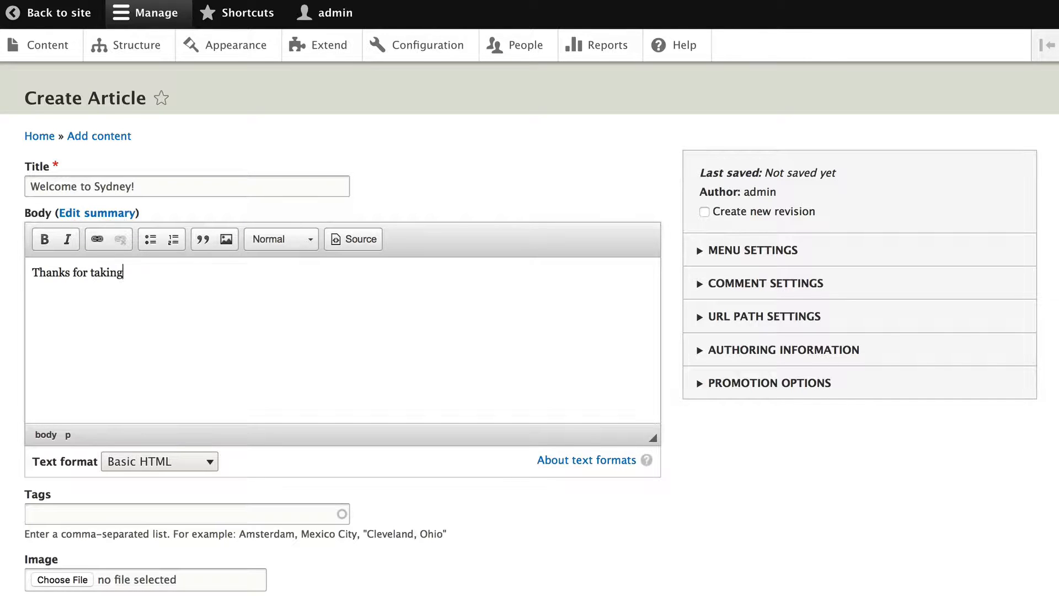
{"action": "type", "text": " the time to look at our site."}
{"action": "key", "text": "Return"}
{"action": "type", "text": "You'll "}
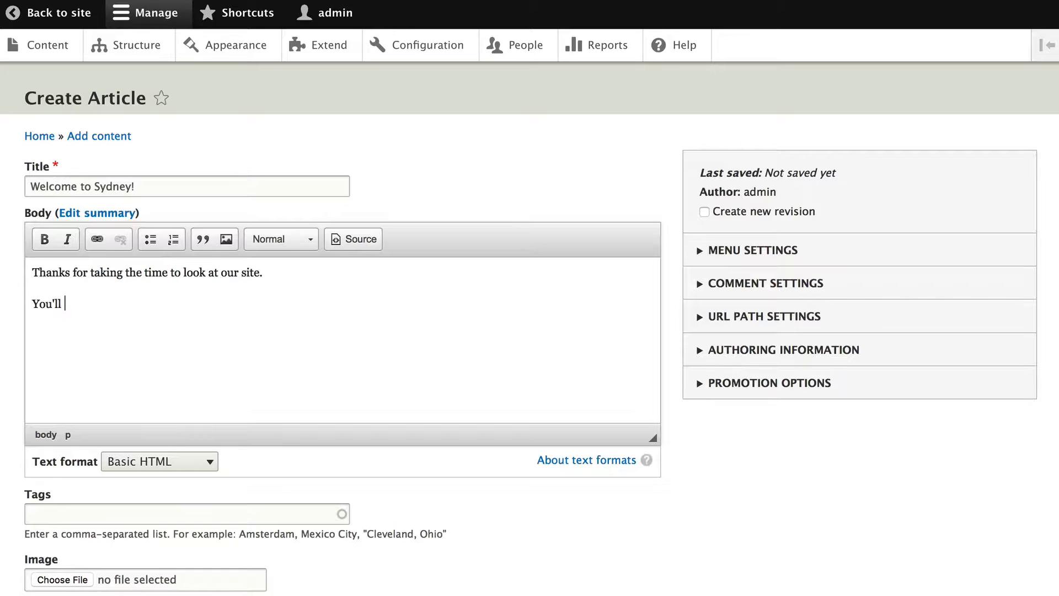
{"action": "type", "text": "find all the informatio"}
{"action": "key", "text": "BackSpace"}
{"action": "key", "text": "BackSpace"}
{"action": "key", "text": "BackSpace"}
{"action": "key", "text": "BackSpace"}
{"action": "type", "text": "rmation abou"}
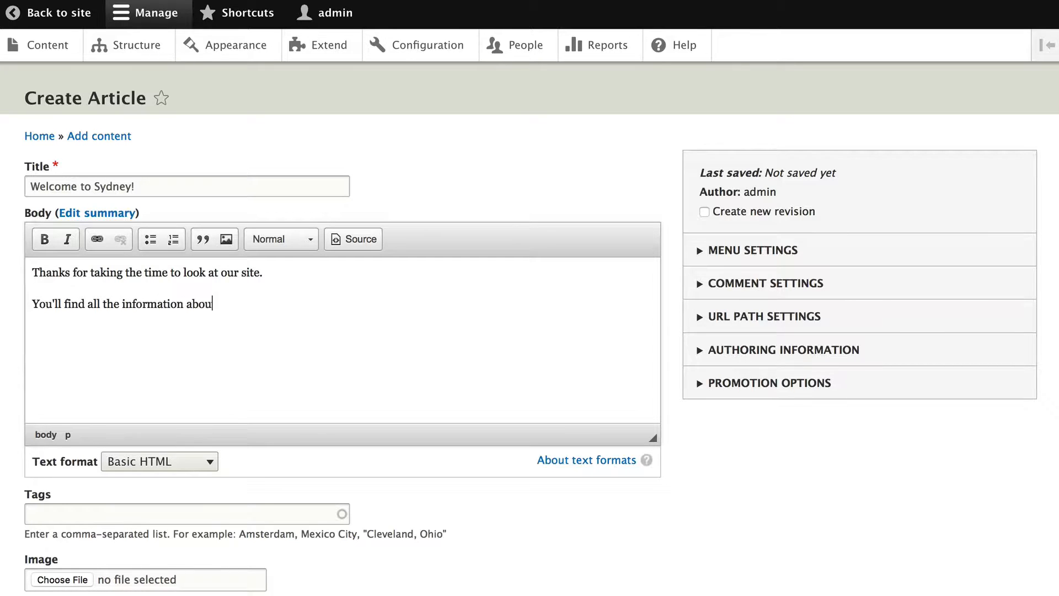
{"action": "type", "text": "t hotels in Syndey and "}
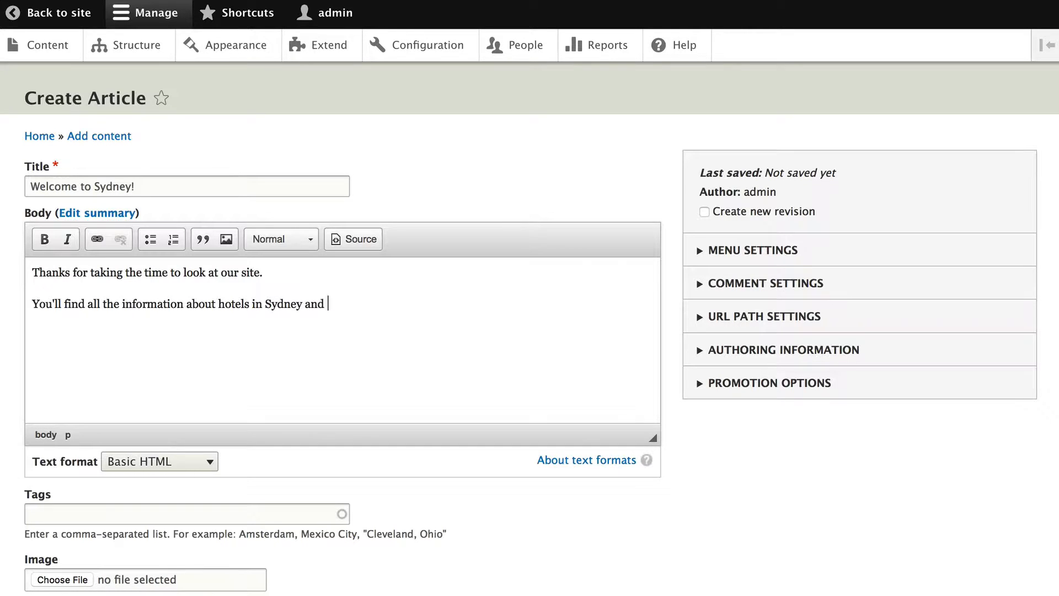
{"action": "type", "text": "what's going on around town!"}
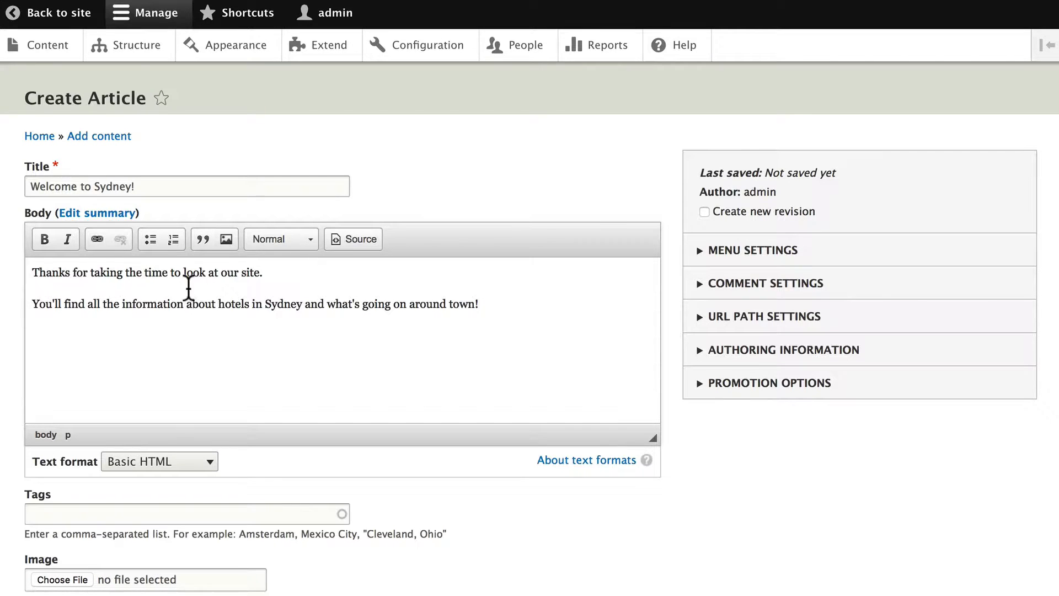
- Tag the article with "Sydney, information"
{"action": "scroll", "coordinate": [190, 292], "scroll_direction": "down", "scroll_amount": 1}
{"action": "left_click", "coordinate": [72, 512]}
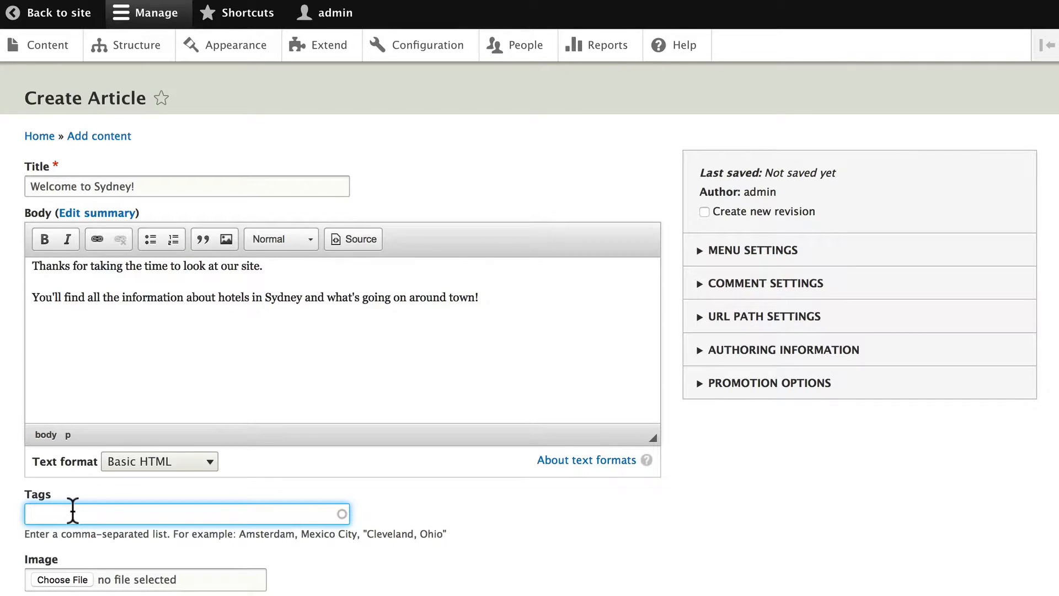
{"action": "type", "text": "Sydney, infor"}
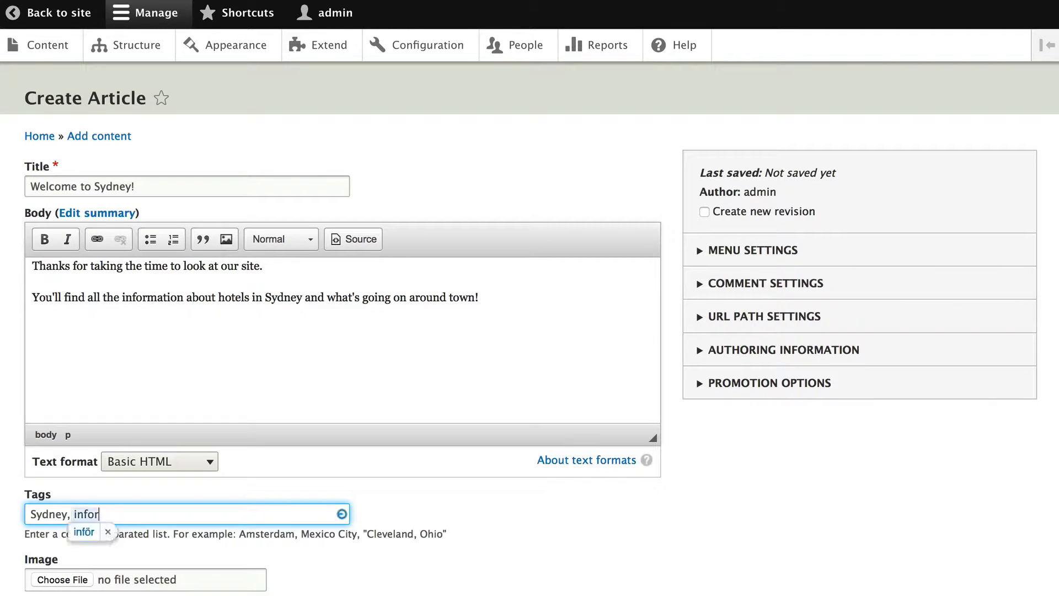
{"action": "type", "text": "mation"}
- Attach the image "IMG_0153 (2).jpg" with the alternative text "sydney harbor", and save and publish the article
{"action": "scroll", "coordinate": [366, 513], "scroll_direction": "down", "scroll_amount": 3}
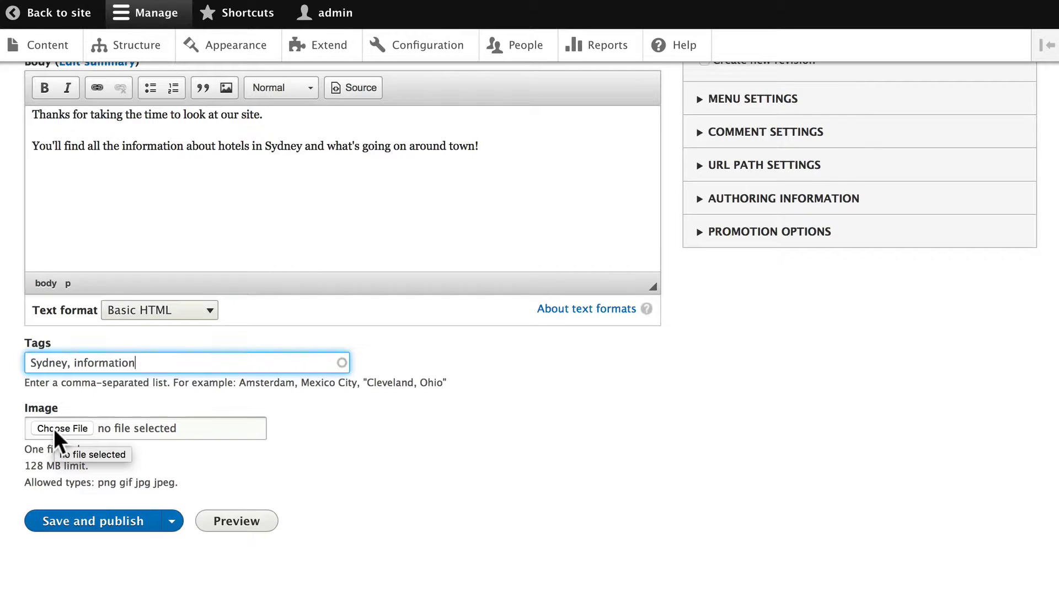
{"action": "left_click", "coordinate": [55, 430]}
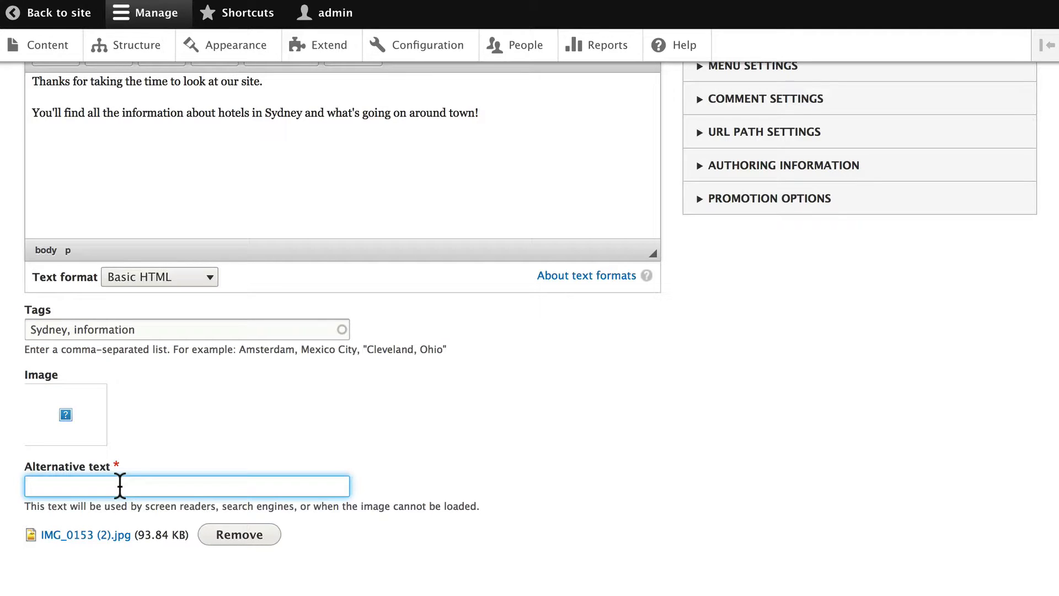
{"action": "type", "text": "sydney harbor"}
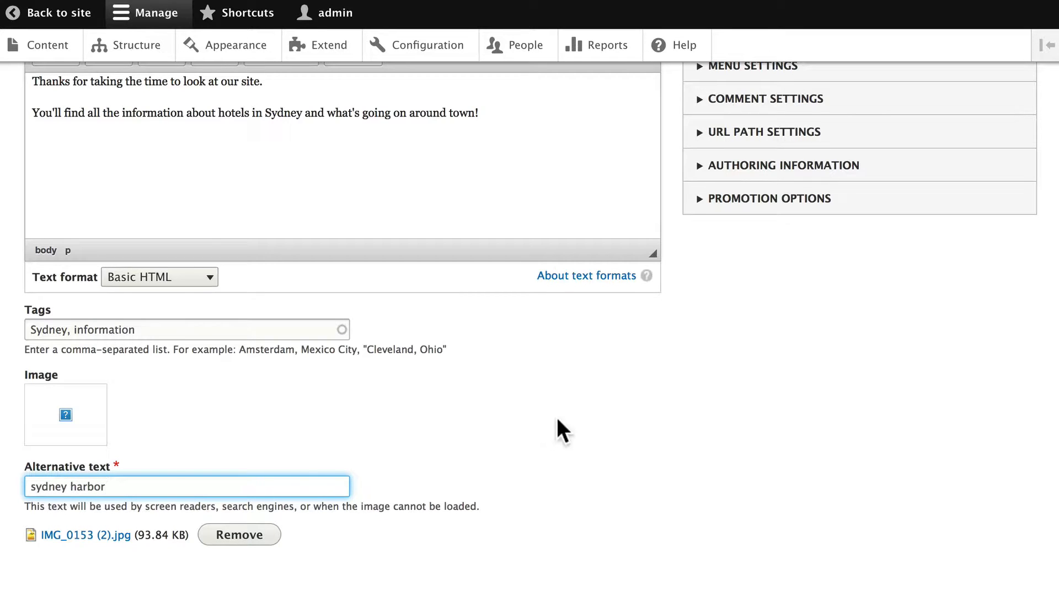
{"action": "scroll", "coordinate": [554, 419], "scroll_direction": "down", "scroll_amount": 3}
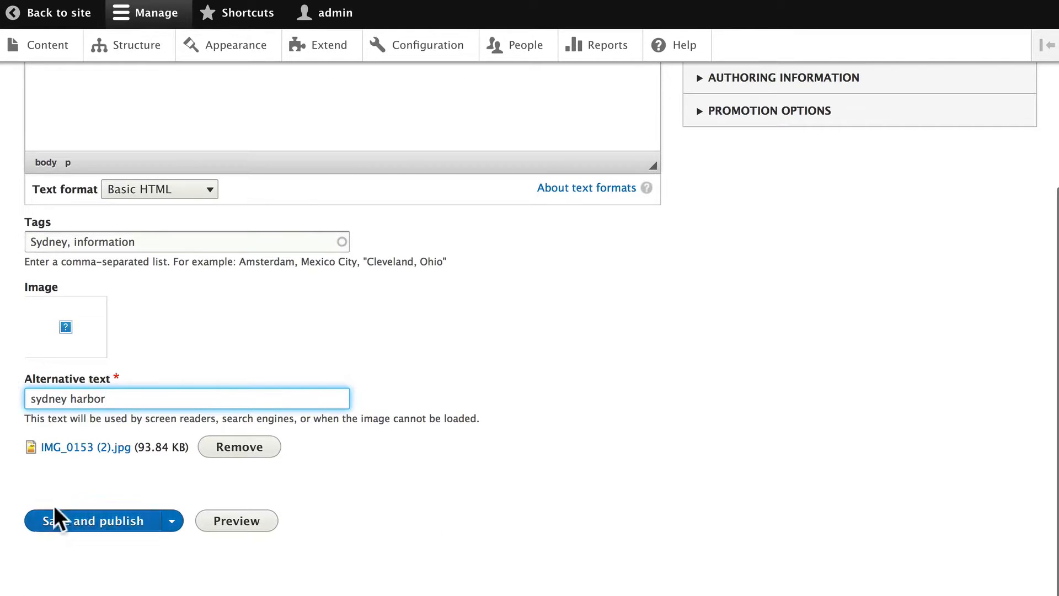
{"action": "left_click", "coordinate": [53, 513]}
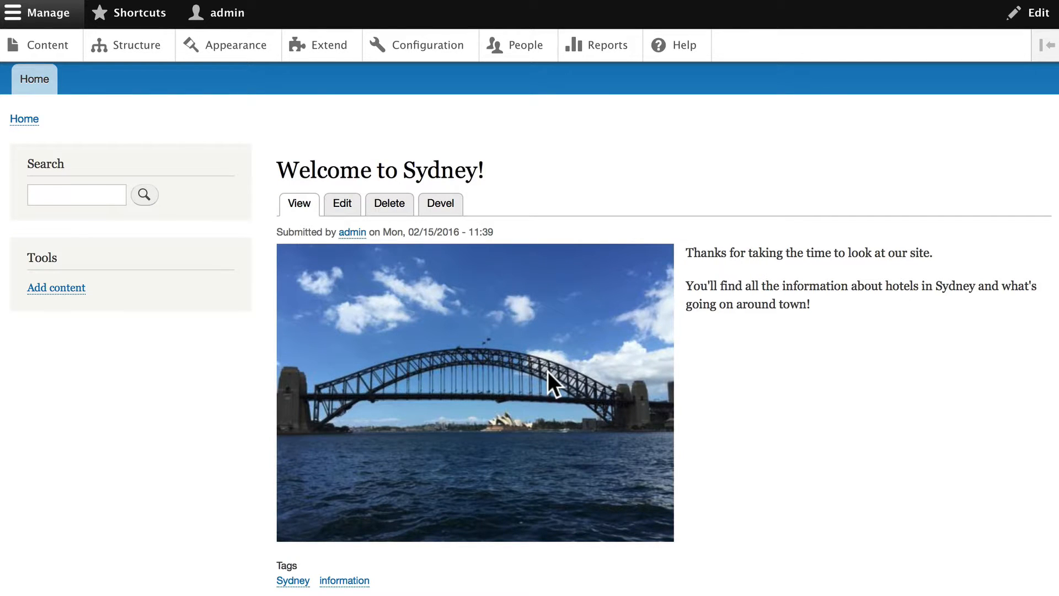
- Examine the published article's image, tags, social sharing links and comment form
{"action": "scroll", "coordinate": [548, 372], "scroll_direction": "down", "scroll_amount": 5}
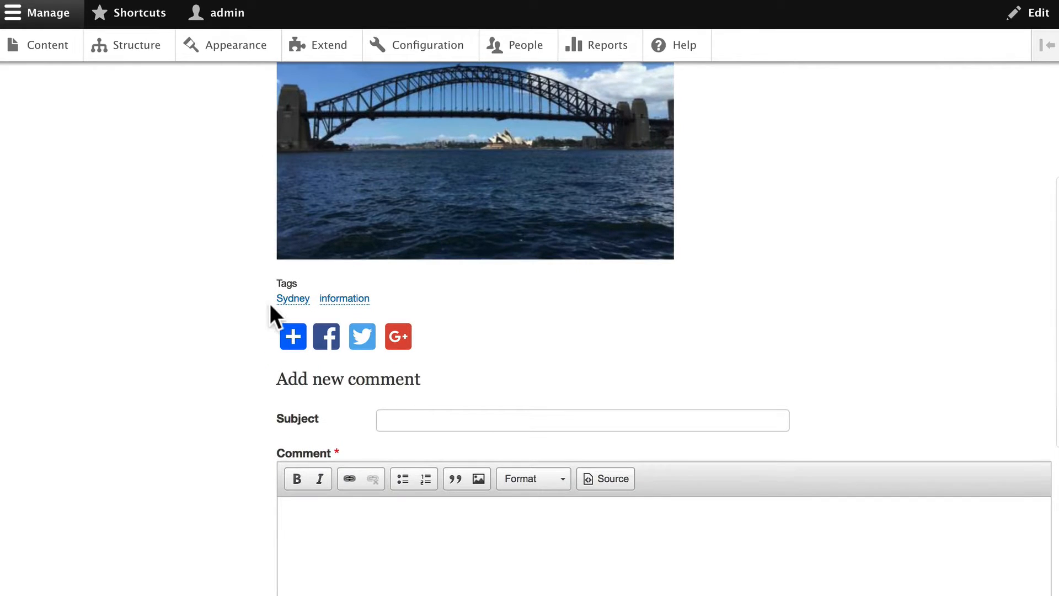
{"action": "scroll", "coordinate": [450, 335], "scroll_direction": "up", "scroll_amount": 1}
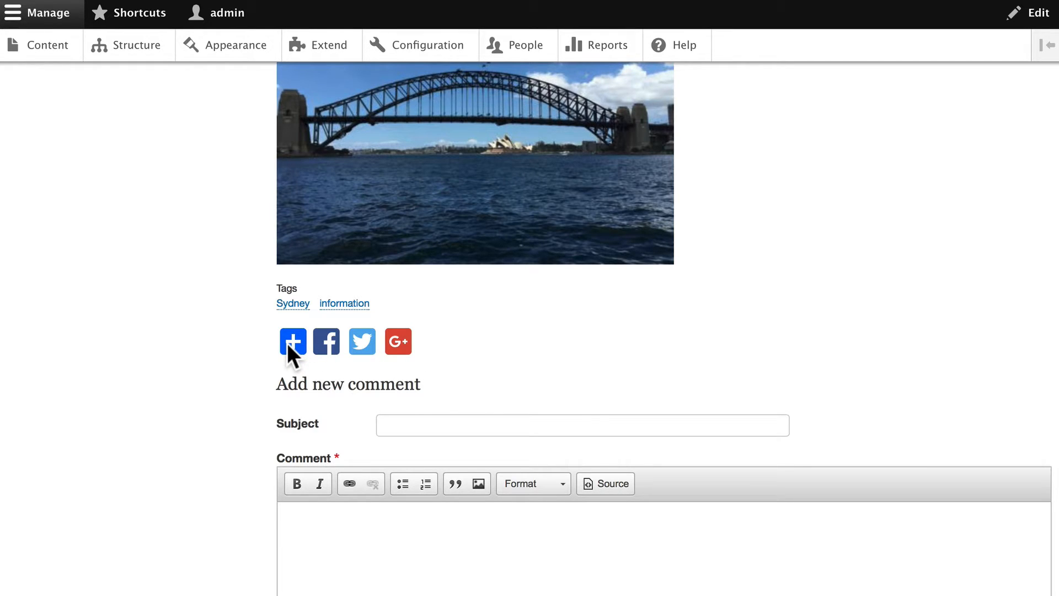
{"action": "scroll", "coordinate": [290, 343], "scroll_direction": "up", "scroll_amount": 1}
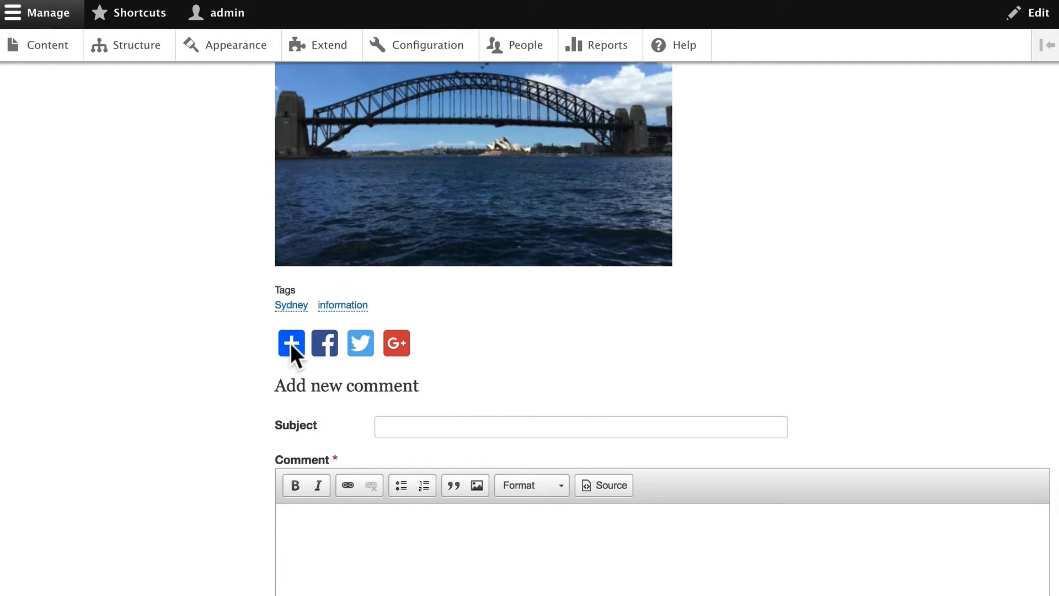
{"action": "scroll", "coordinate": [197, 353], "scroll_direction": "down", "scroll_amount": 4}
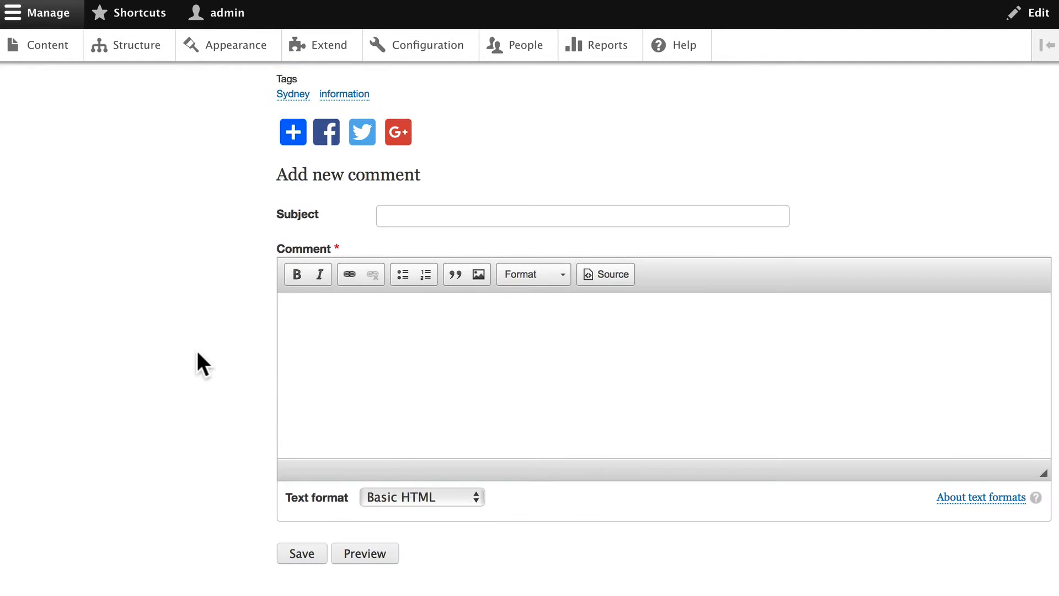